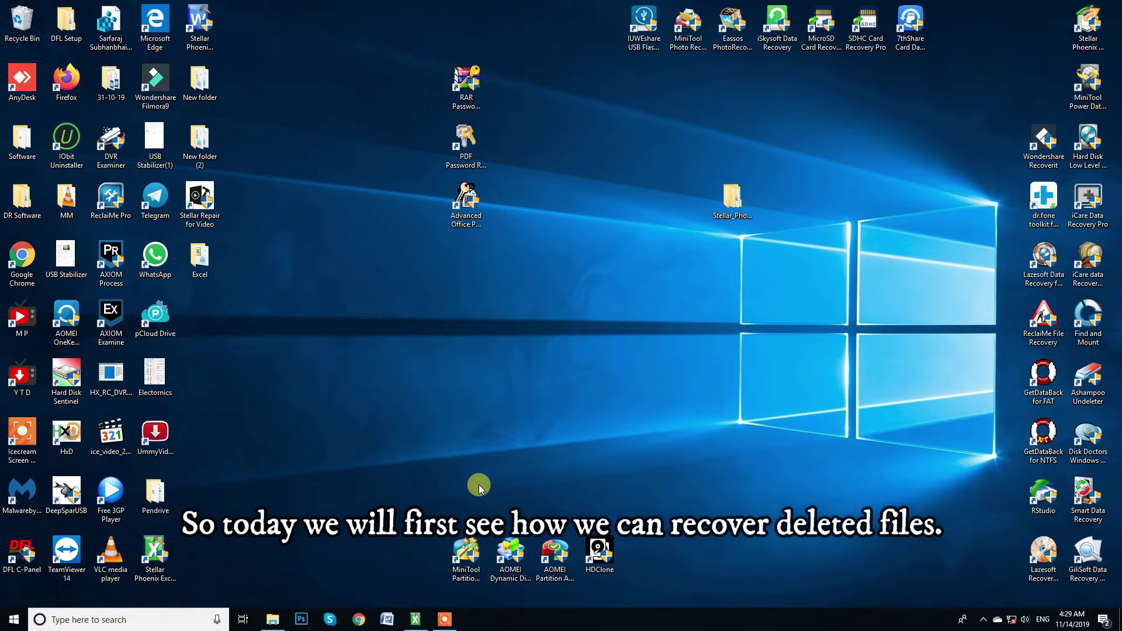
- On USB Drive (F:), select the JPG and Vector folders and permanently delete them with Shift+Delete
{"action": "left_click", "coordinate": [272, 621]}
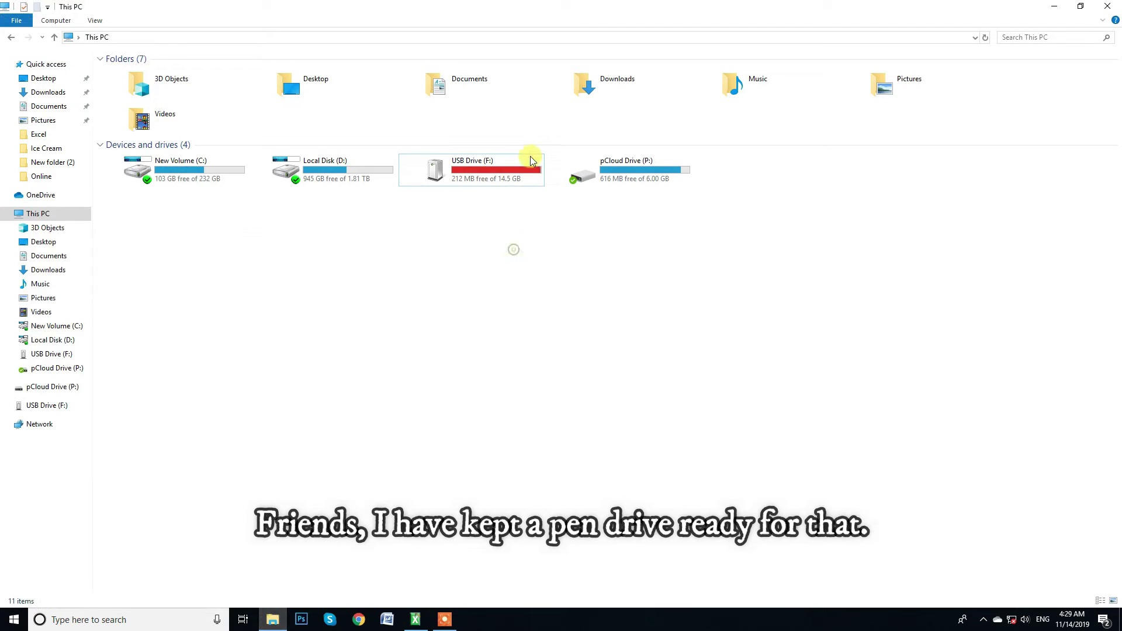
{"action": "double_click", "coordinate": [498, 171]}
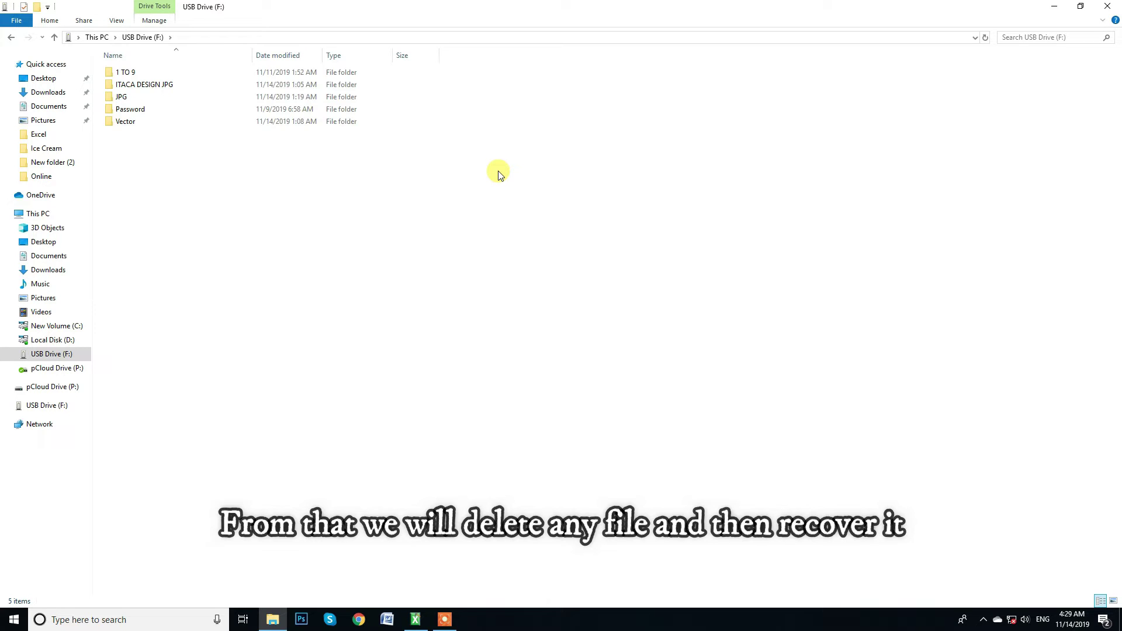
{"action": "left_click", "coordinate": [215, 103]}
{"action": "left_click", "coordinate": [200, 109], "text": "ctrl"}
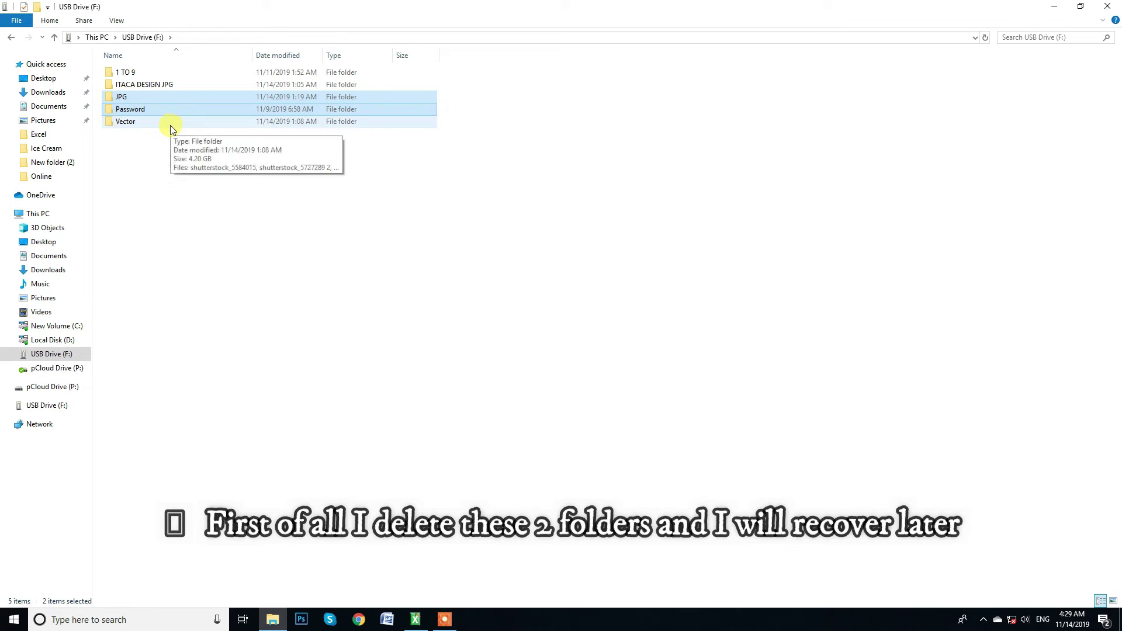
{"action": "left_click", "coordinate": [170, 125]}
{"action": "left_click", "coordinate": [173, 98], "text": "ctrl"}
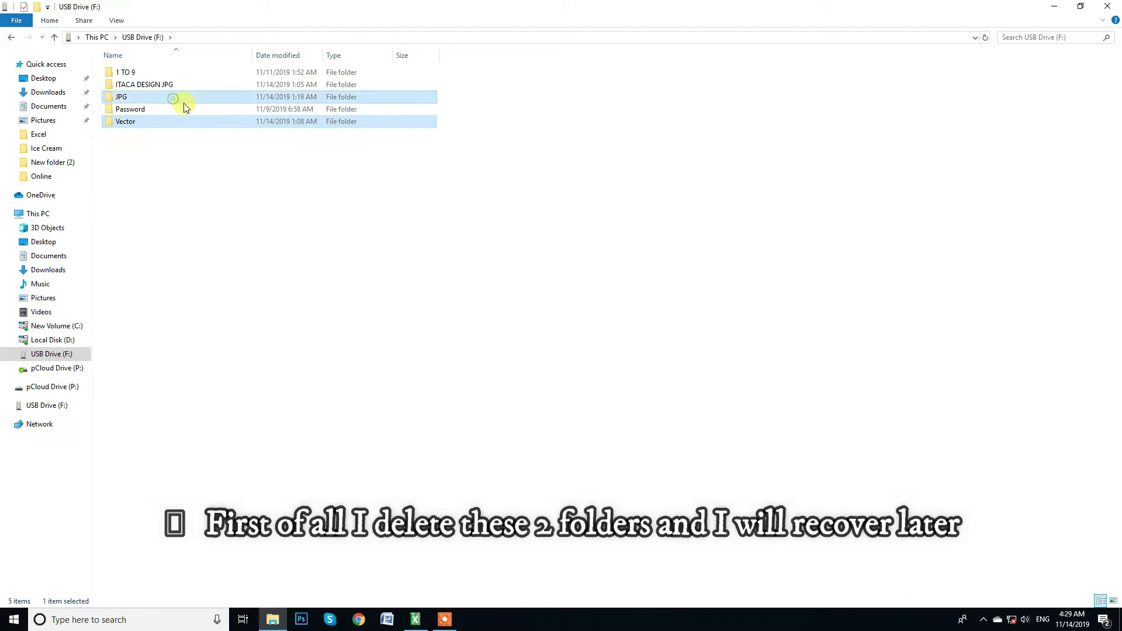
{"action": "key", "text": "shift+Delete"}
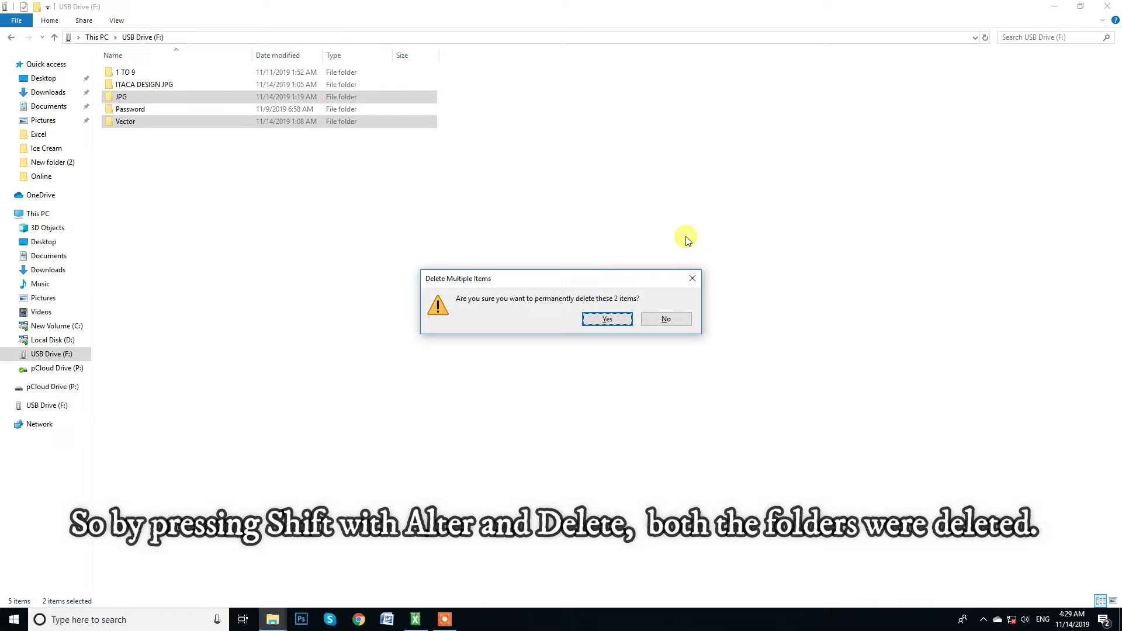
{"action": "key", "text": "Return"}
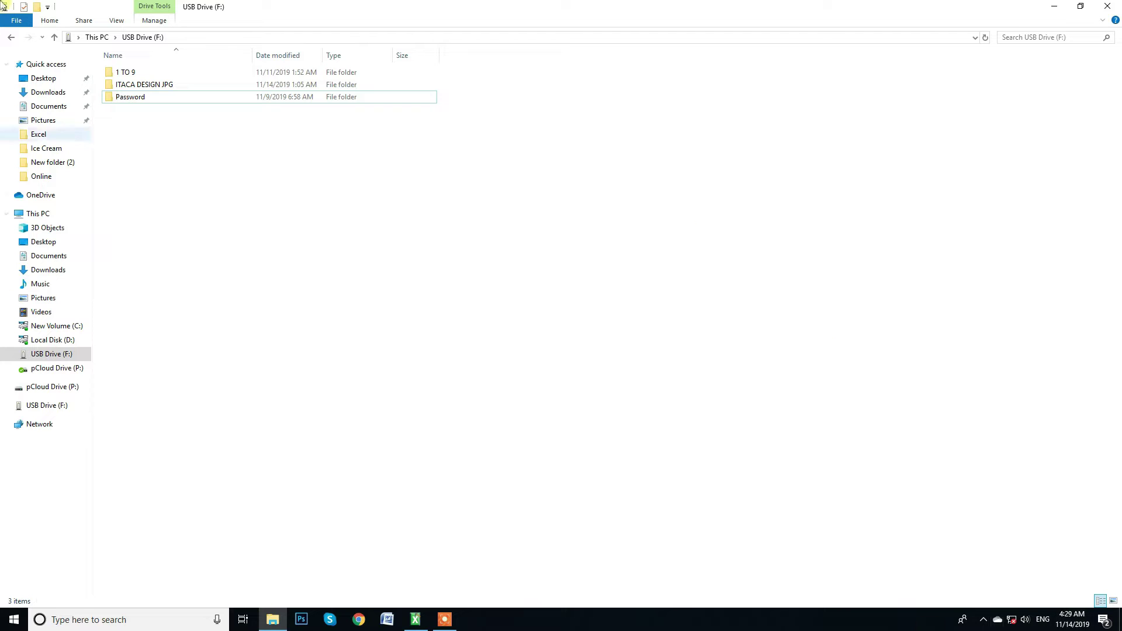
- Close File Explorer and permanently delete all selected items in the Recycle Bin
{"action": "left_click", "coordinate": [43, 80]}
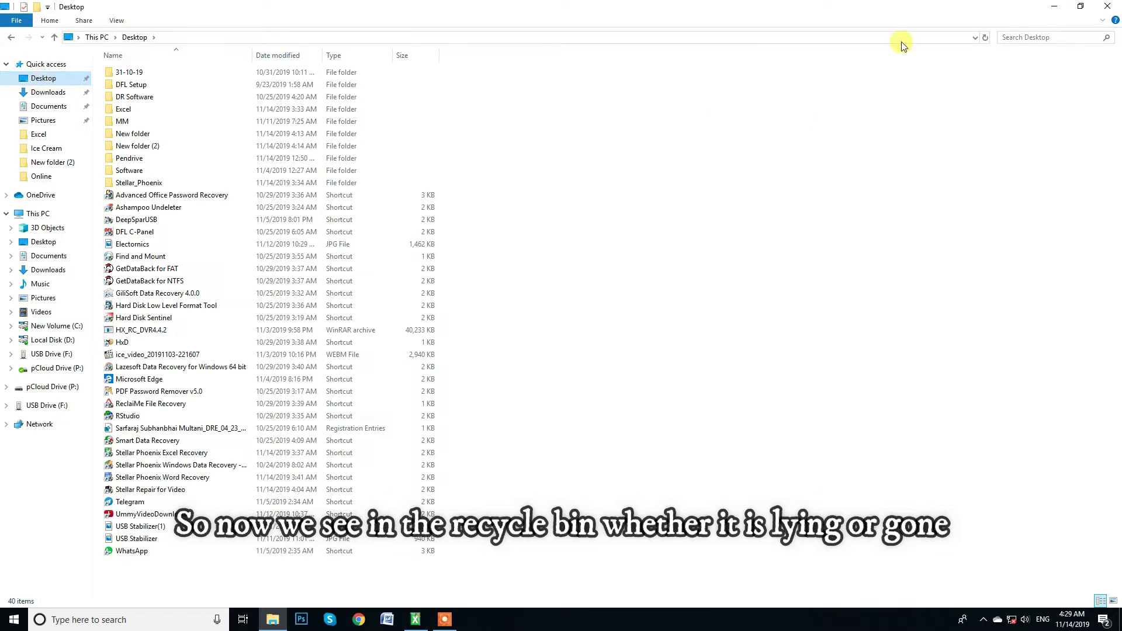
{"action": "left_click", "coordinate": [1108, 6]}
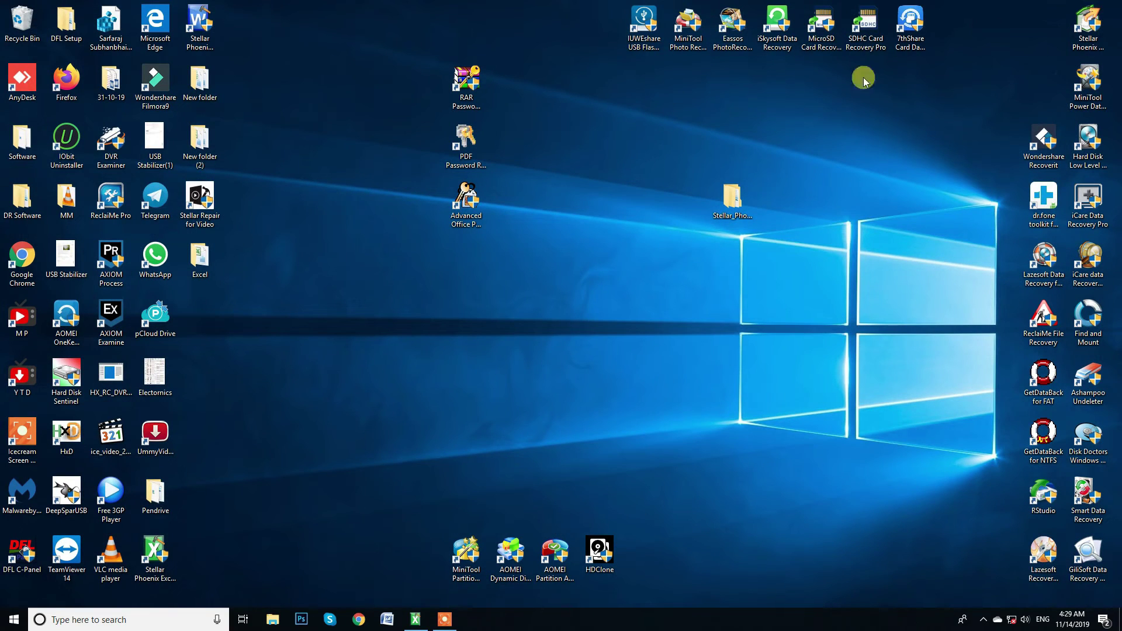
{"action": "double_click", "coordinate": [20, 24]}
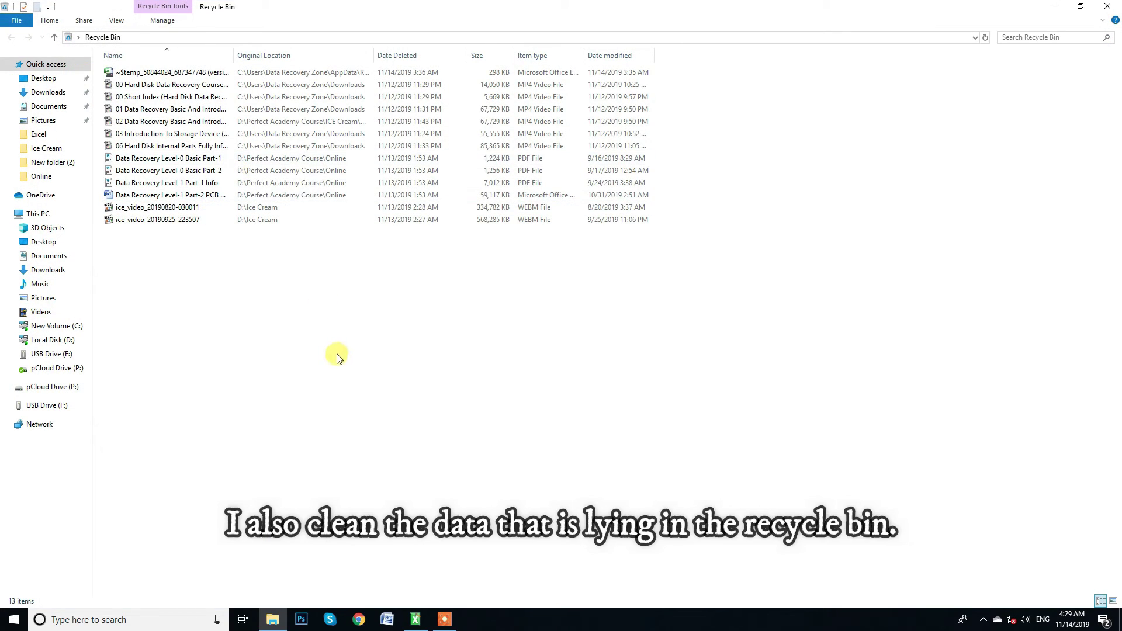
{"action": "key", "text": "ctrl+a"}
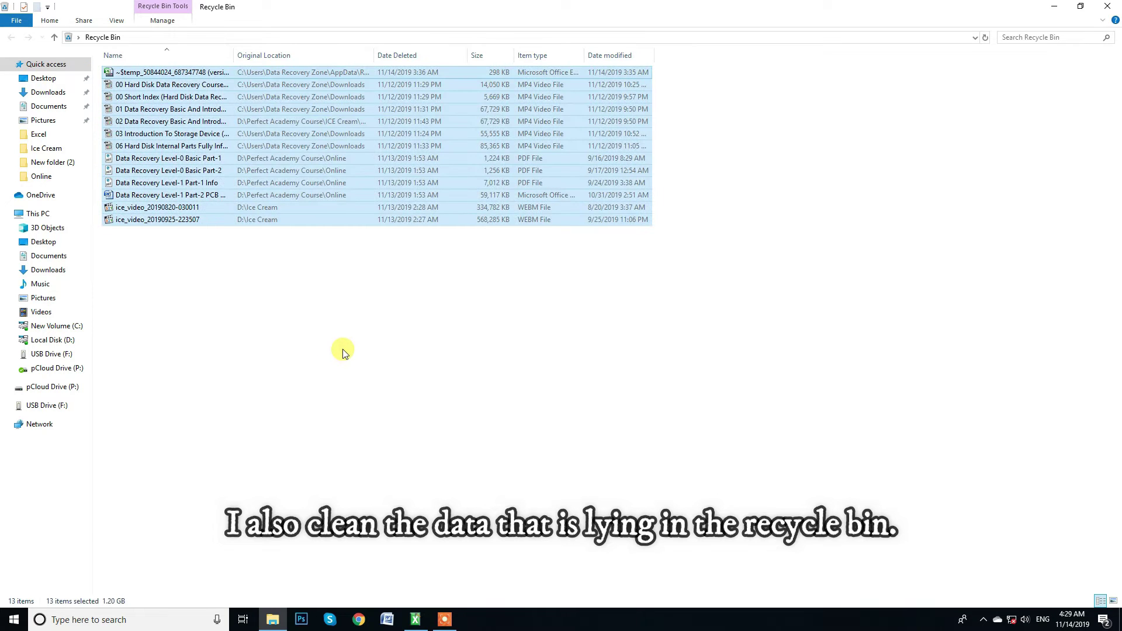
{"action": "key", "text": "Delete"}
{"action": "key", "text": "Return"}
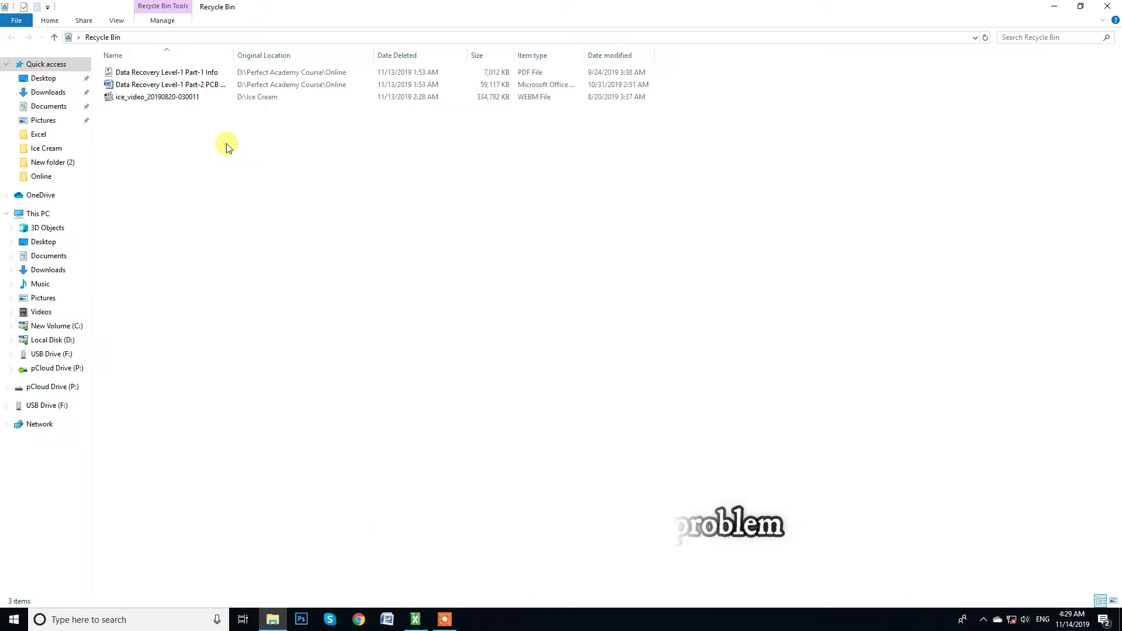
- Try deleting the three remaining Recycle Bin items, then close the Recycle Bin window
{"action": "key", "text": "ctrl+a"}
{"action": "key", "text": "Delete"}
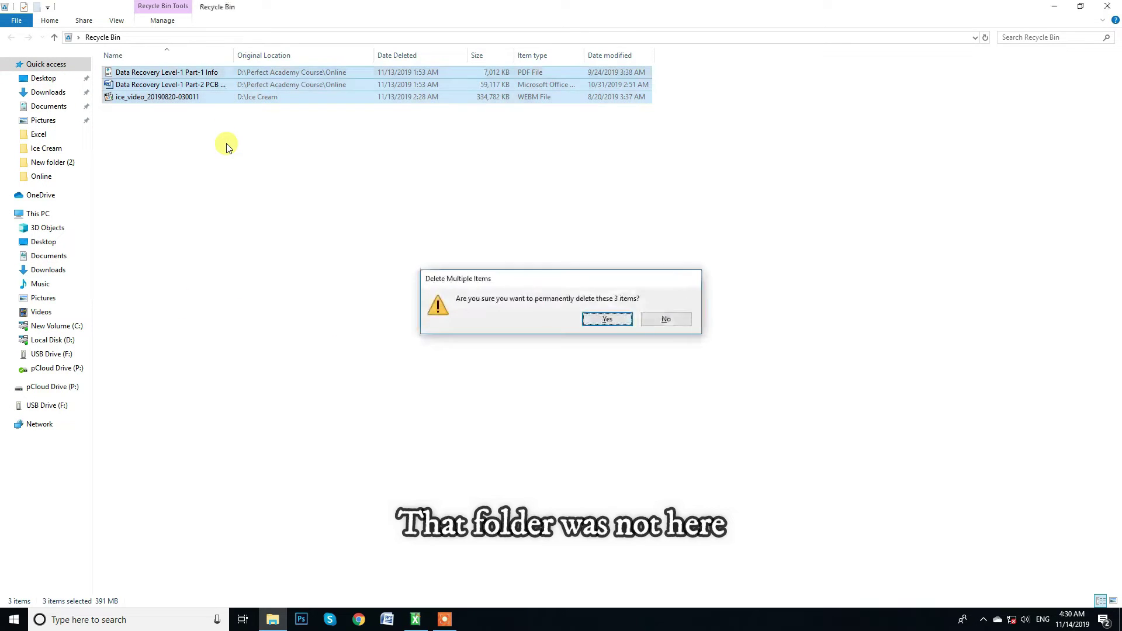
{"action": "key", "text": "Escape"}
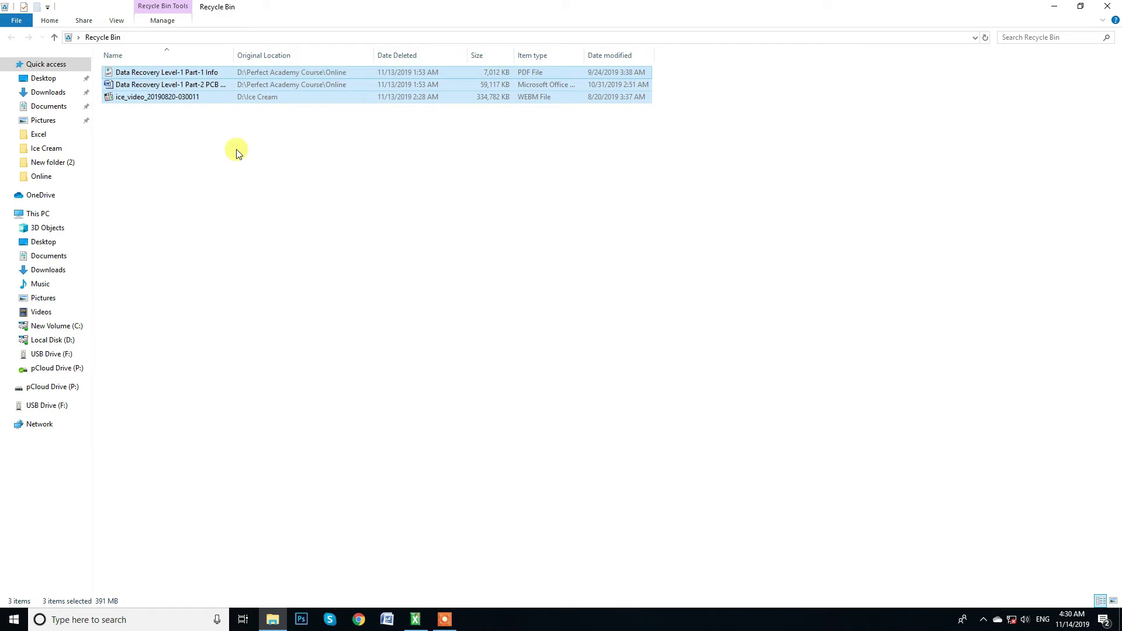
{"action": "left_click", "coordinate": [1107, 6]}
- Bring up and dismiss the Recycle Bin's context menu on the desktop
{"action": "right_click", "coordinate": [19, 23]}
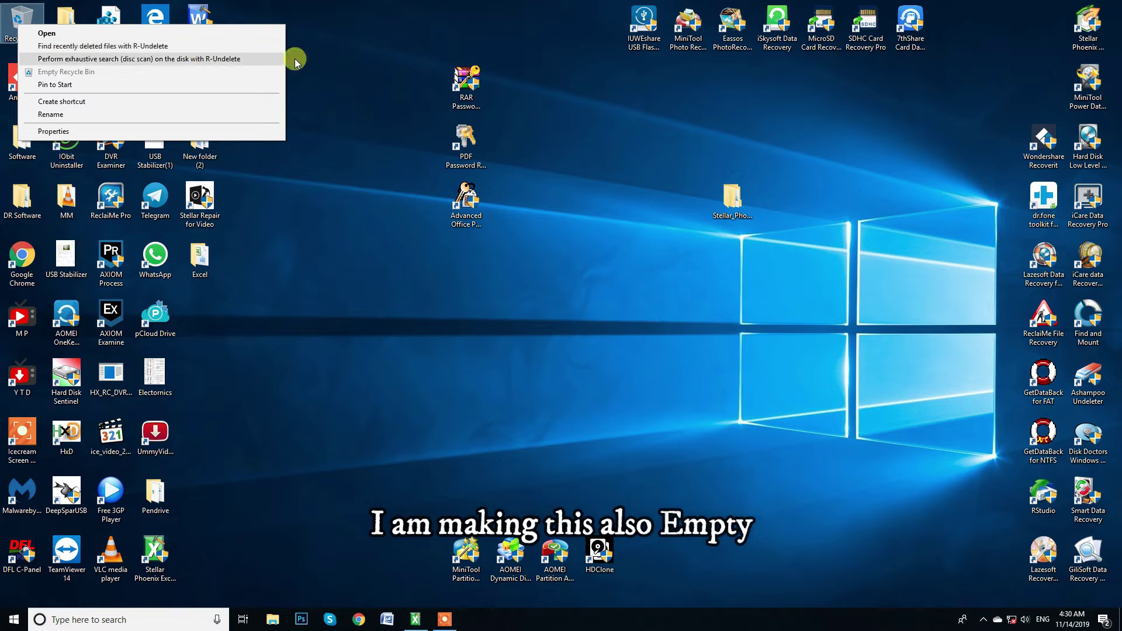
{"action": "left_click", "coordinate": [376, 141]}
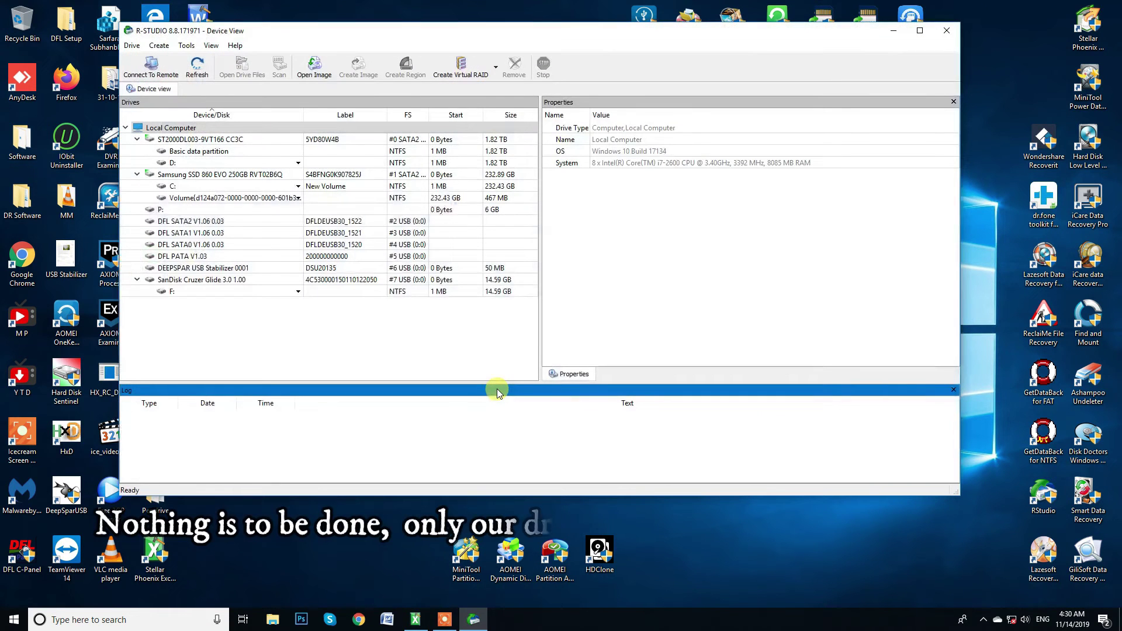
- Maximize R-Studio and open the drive files of the SanDisk Cruzer Glide F: volume
{"action": "left_click", "coordinate": [922, 33]}
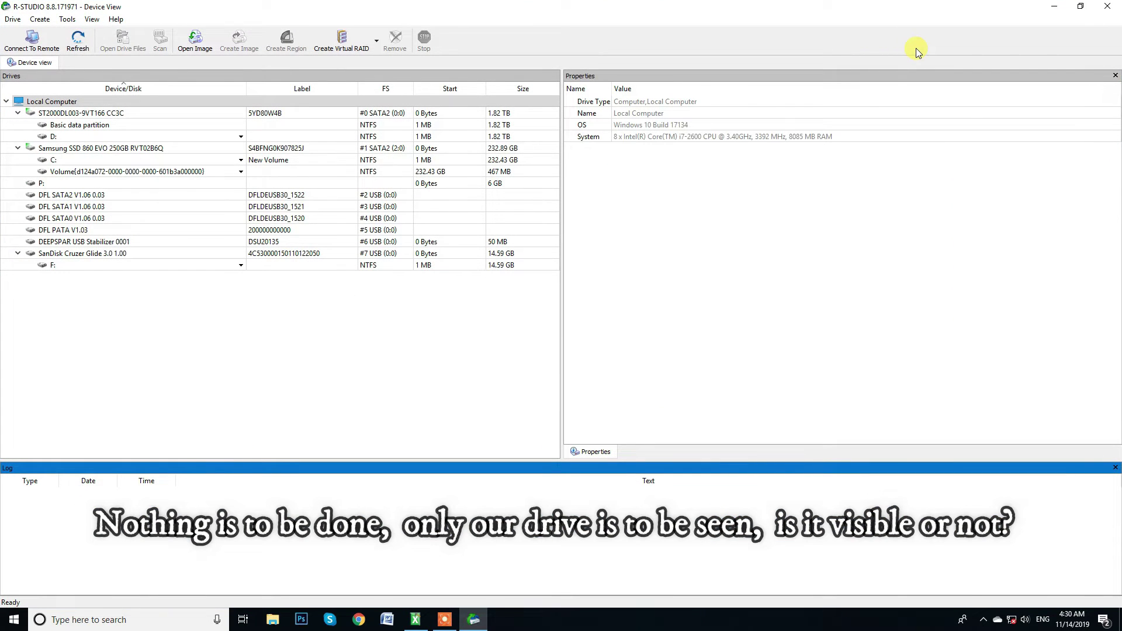
{"action": "left_click", "coordinate": [128, 268]}
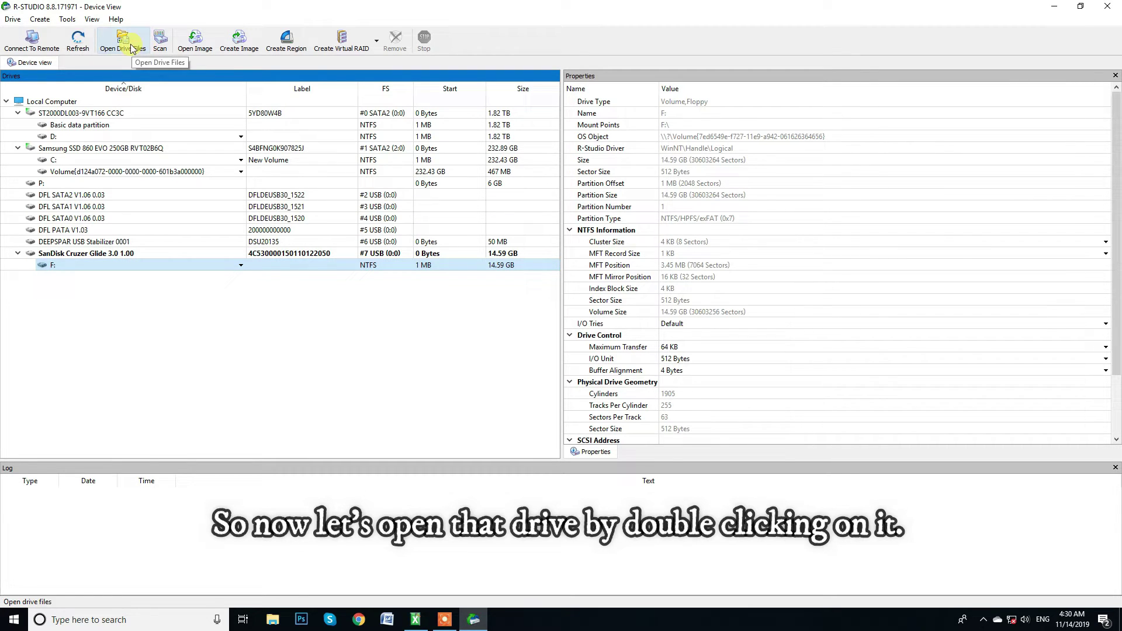
{"action": "right_click", "coordinate": [163, 267]}
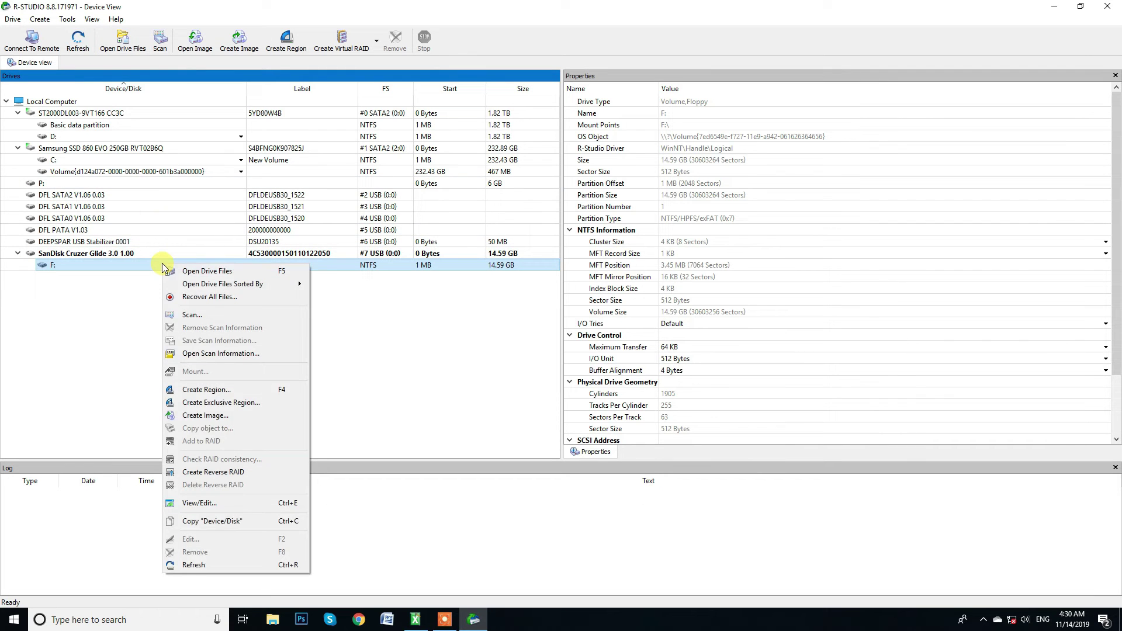
{"action": "left_click", "coordinate": [112, 284]}
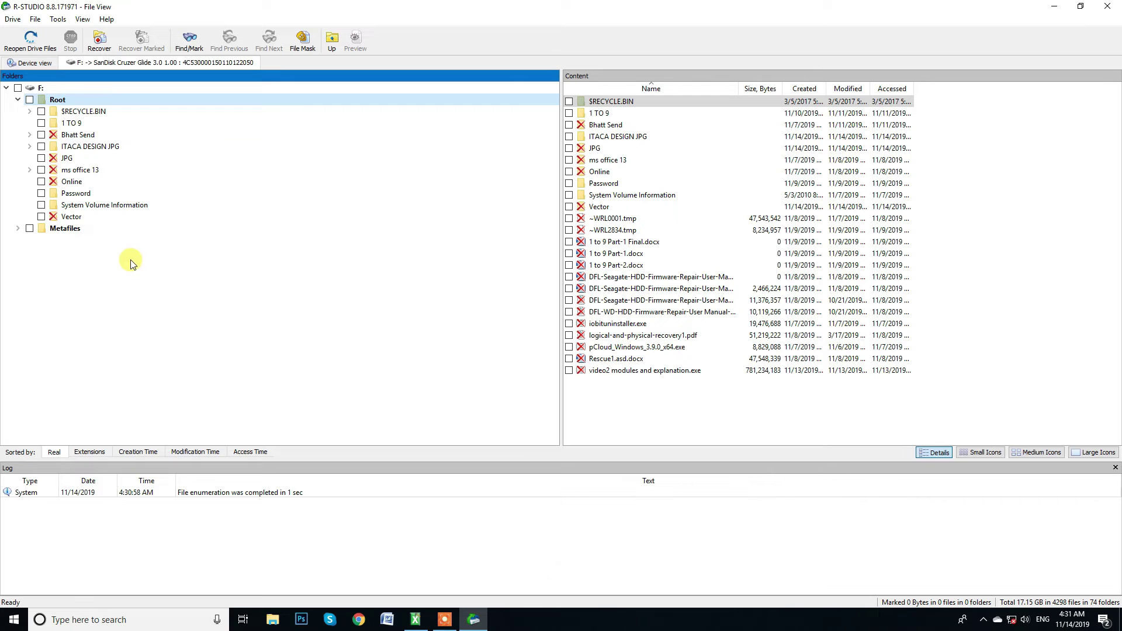
- Browse $RECYCLE.BIN, ITACA DESIGN JPG and Bhatt Send, ending on the deleted JPG folder's images
{"action": "left_click", "coordinate": [65, 158]}
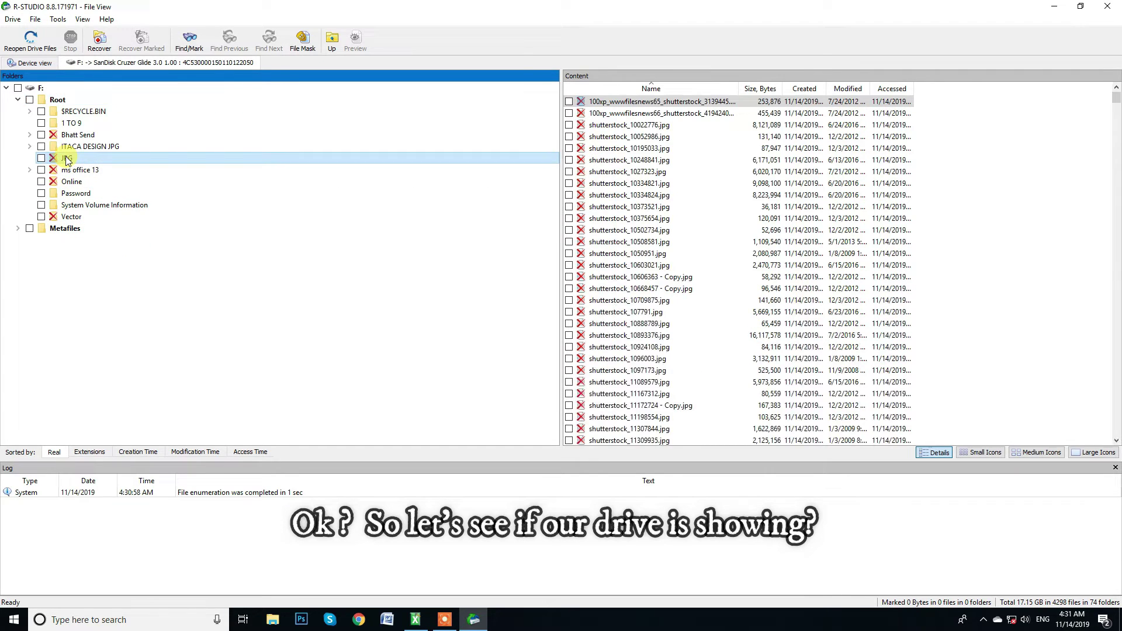
{"action": "left_click", "coordinate": [72, 111]}
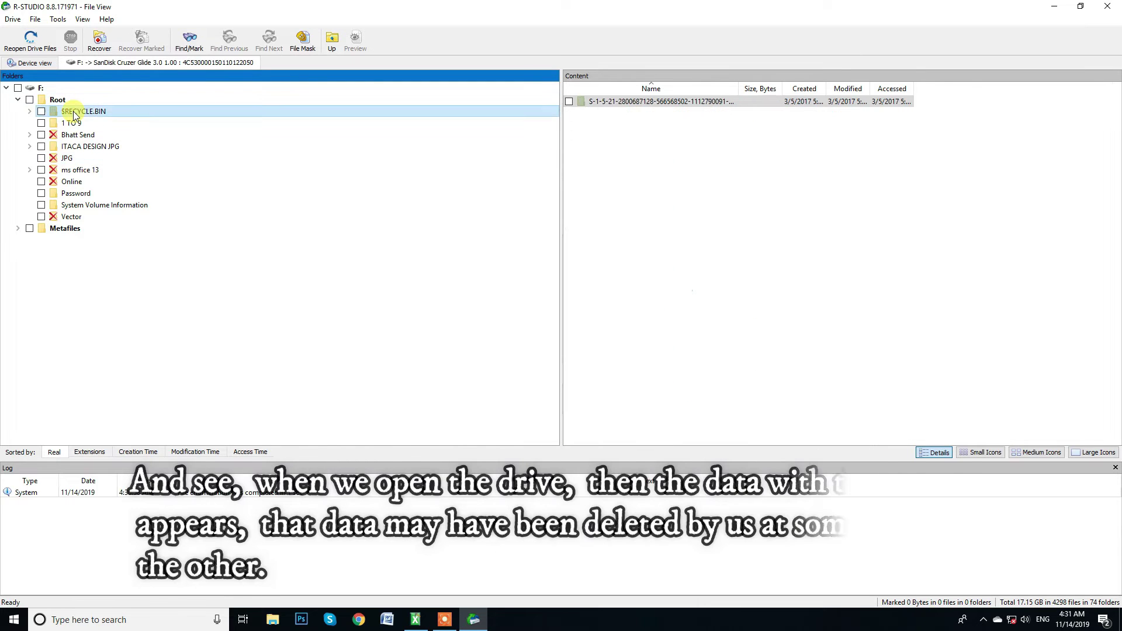
{"action": "left_click", "coordinate": [72, 146]}
{"action": "left_click", "coordinate": [64, 158]}
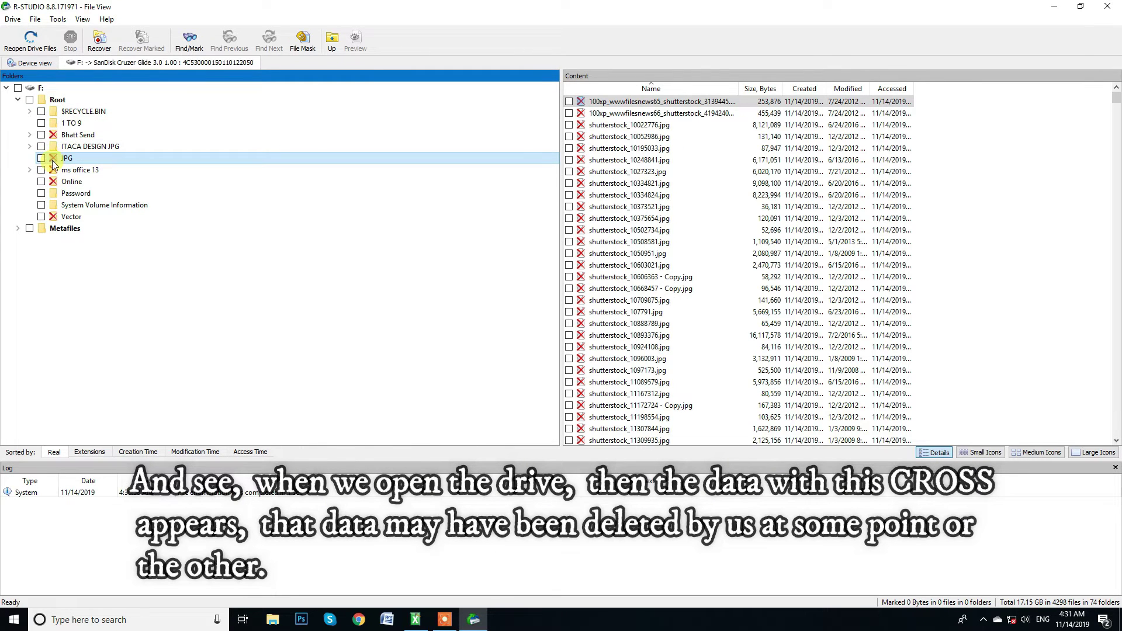
{"action": "left_click", "coordinate": [56, 101]}
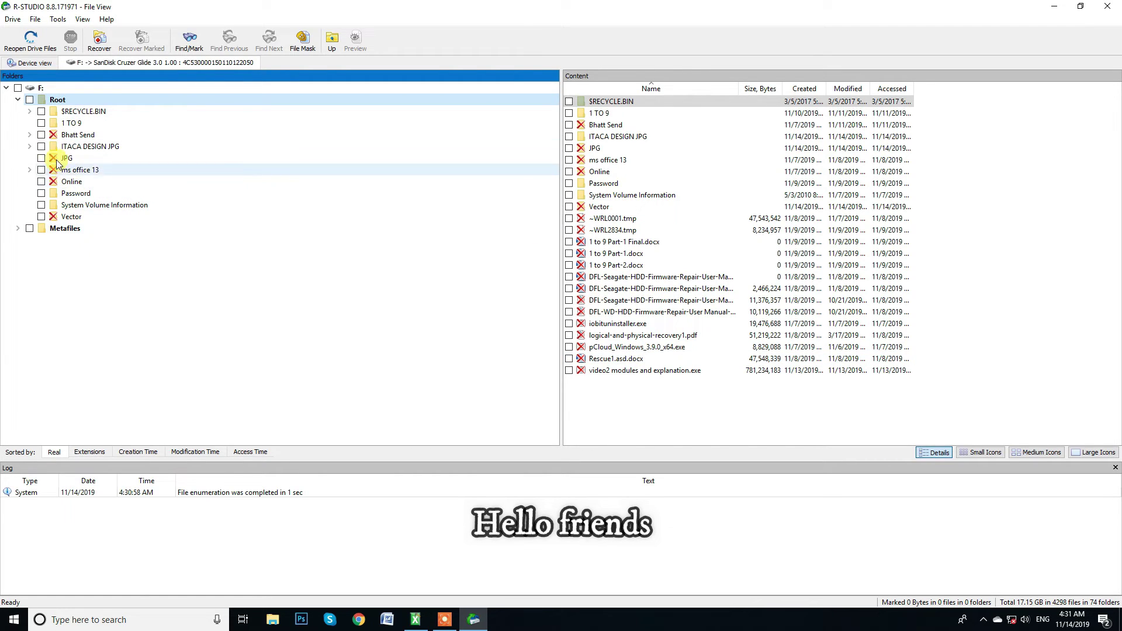
{"action": "left_click", "coordinate": [62, 139]}
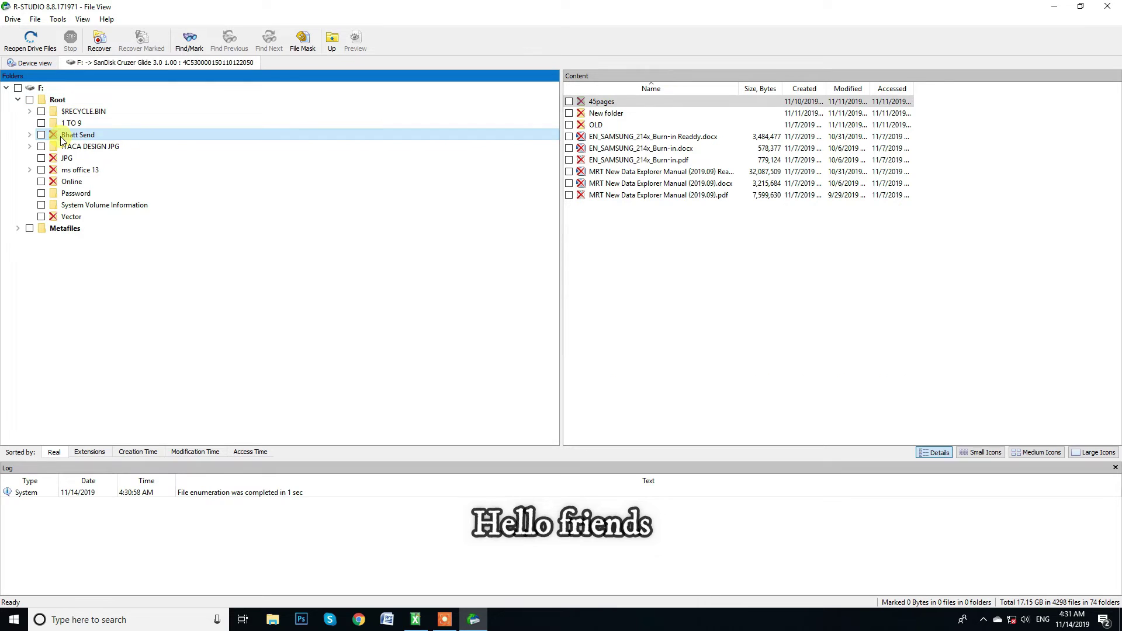
{"action": "left_click", "coordinate": [58, 163]}
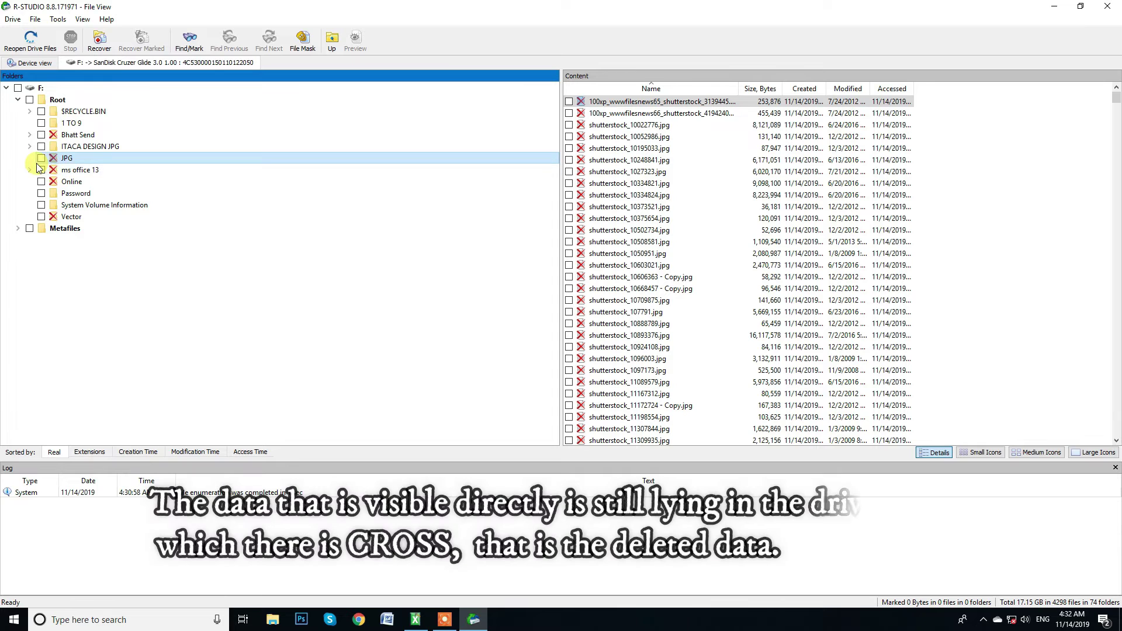
- Mark only the JPG and Vector folders for recovery, clearing a trial whole-drive mark
{"action": "left_click", "coordinate": [41, 159]}
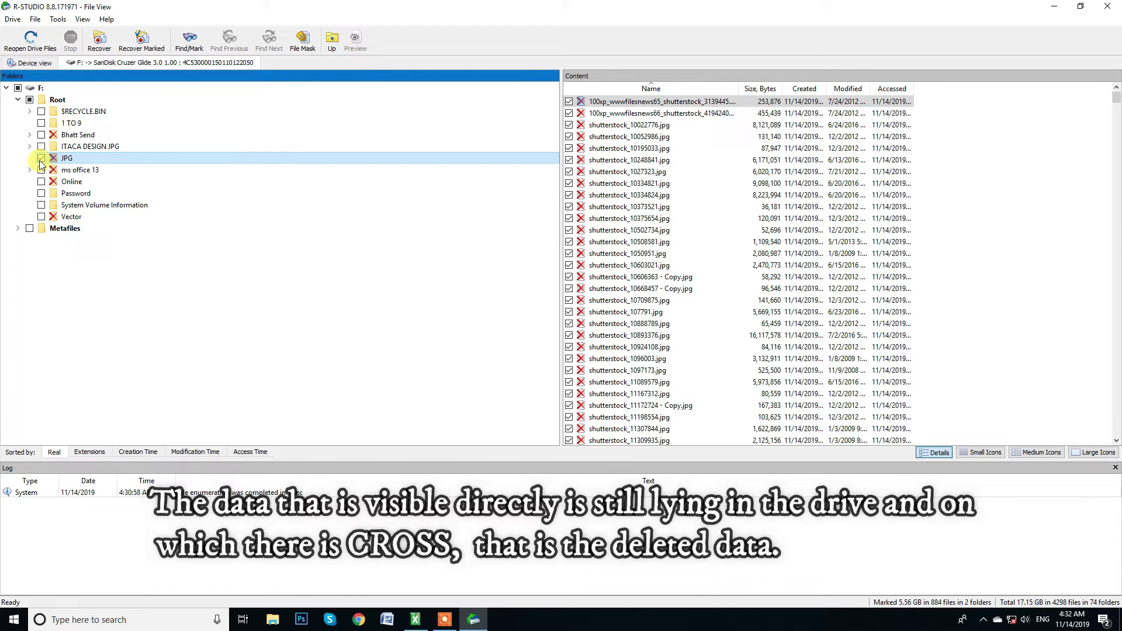
{"action": "left_click", "coordinate": [44, 217]}
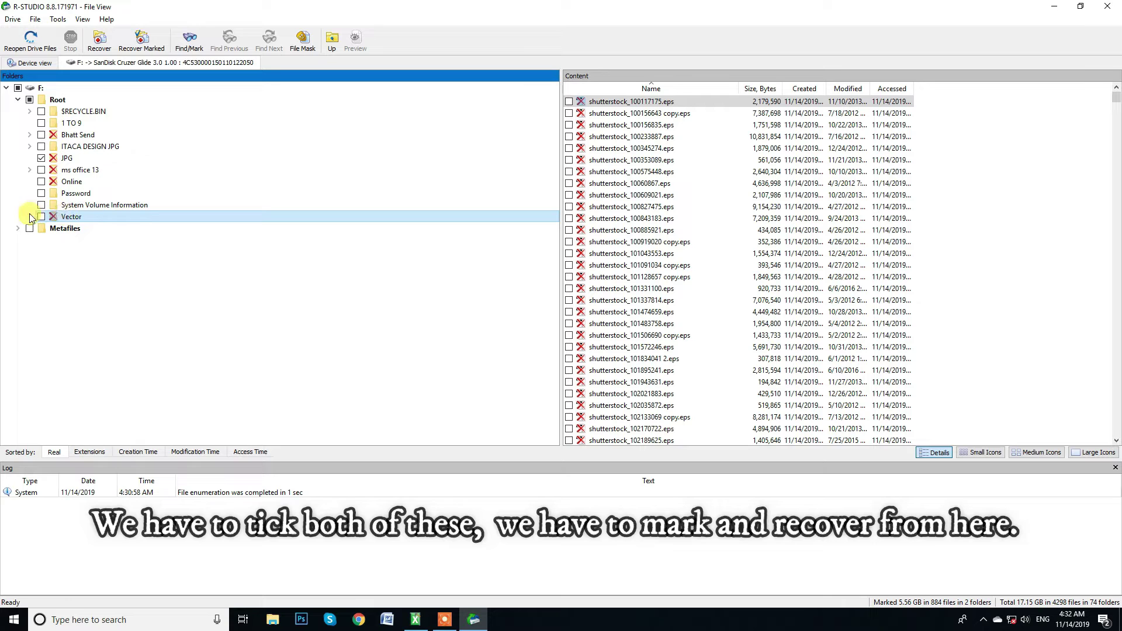
{"action": "left_click", "coordinate": [41, 217]}
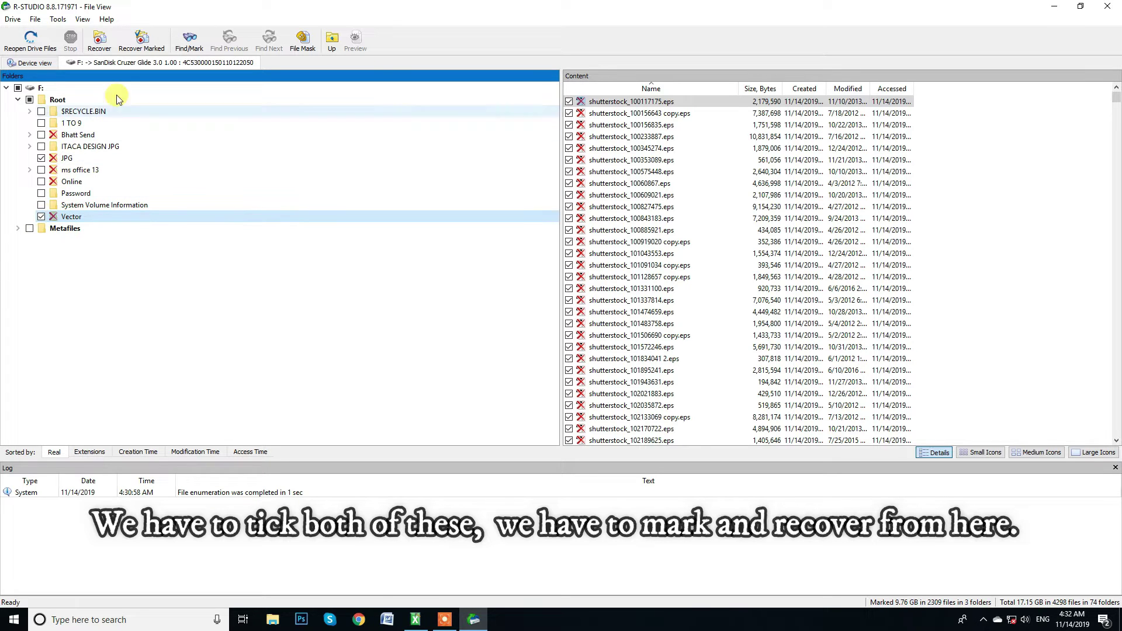
{"action": "left_click", "coordinate": [43, 99]}
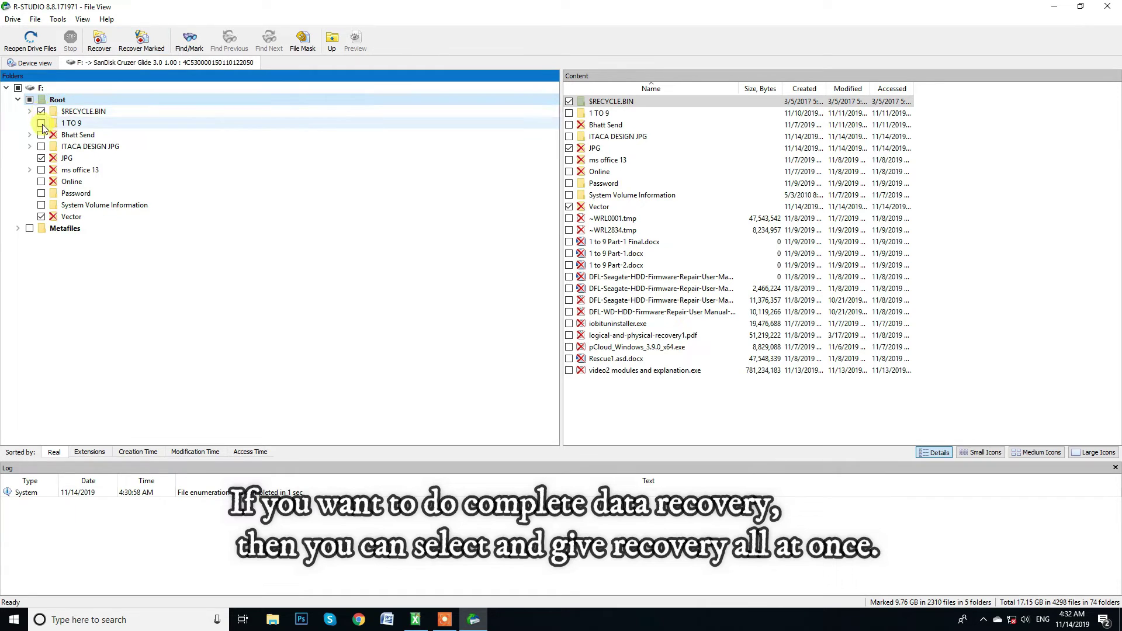
{"action": "left_click", "coordinate": [30, 100]}
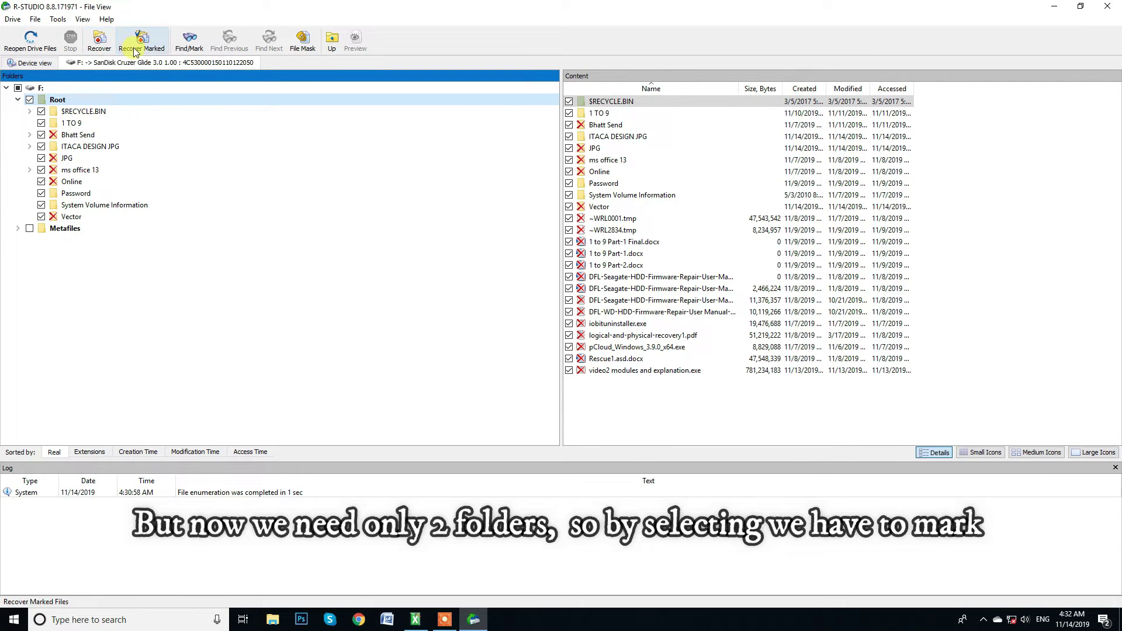
{"action": "left_click", "coordinate": [29, 100]}
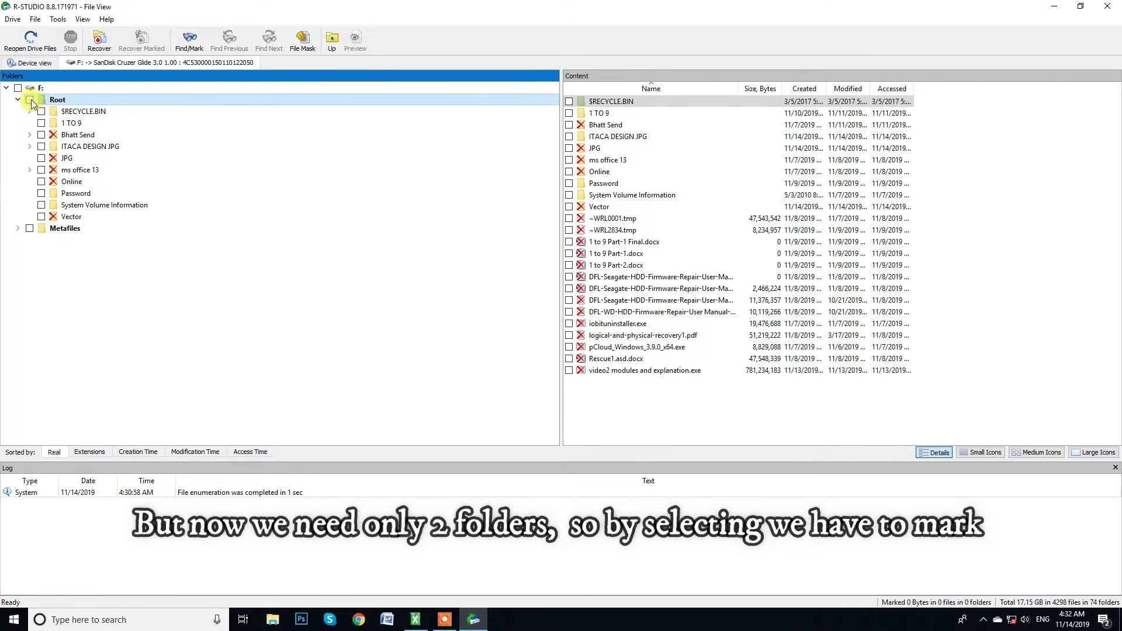
{"action": "left_click", "coordinate": [41, 158]}
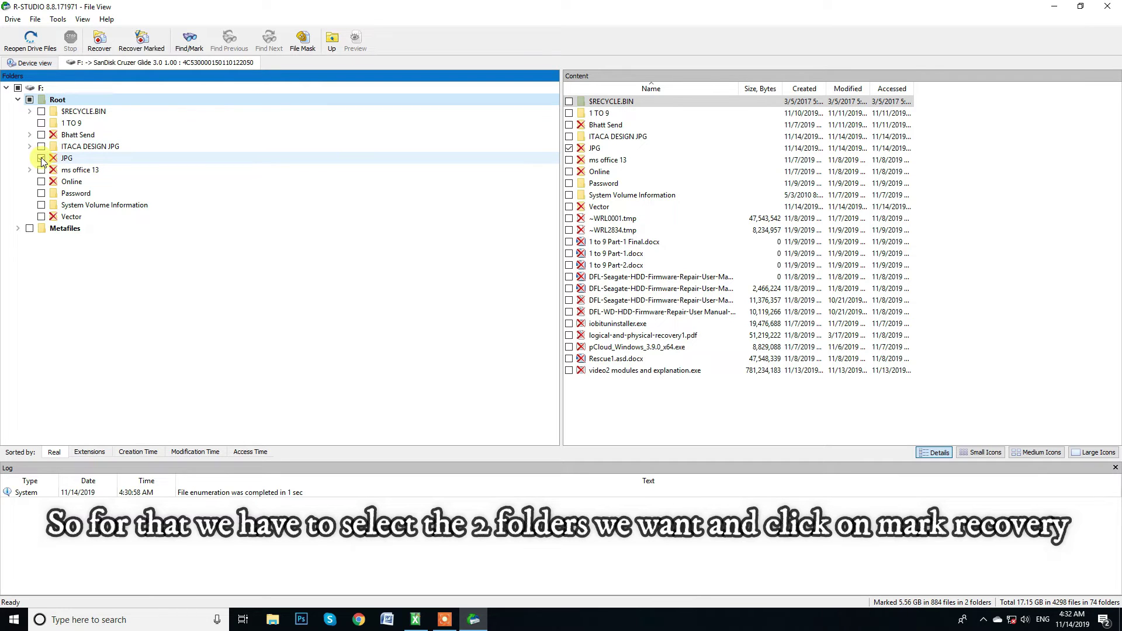
{"action": "left_click", "coordinate": [40, 217]}
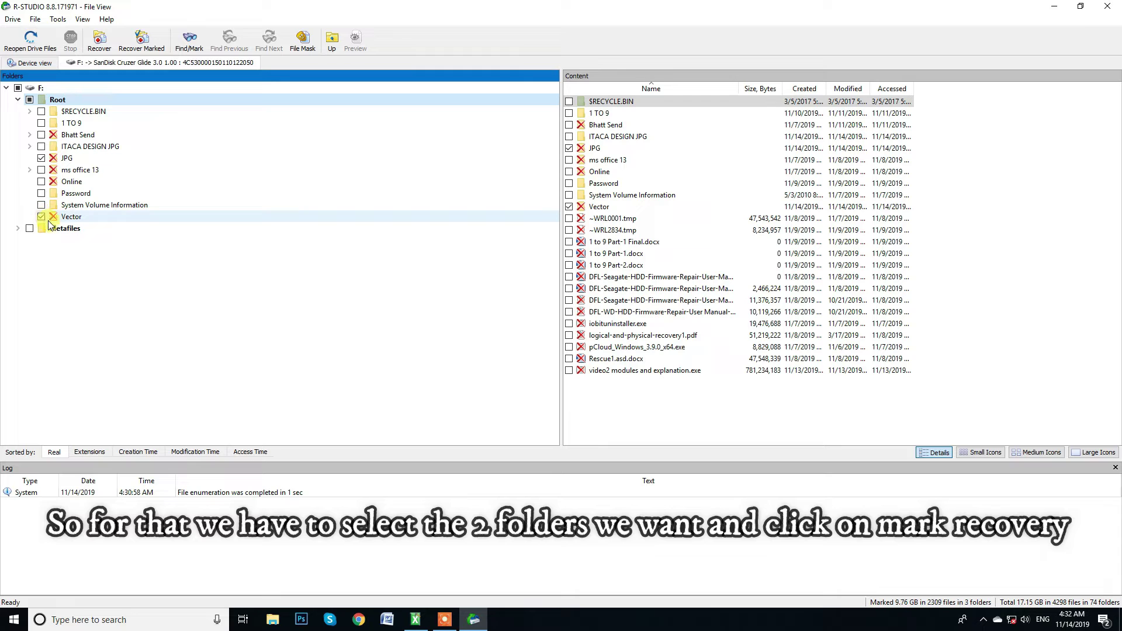
- Start Recover Marked and browse to the Desktop for an output folder
{"action": "left_click", "coordinate": [138, 51]}
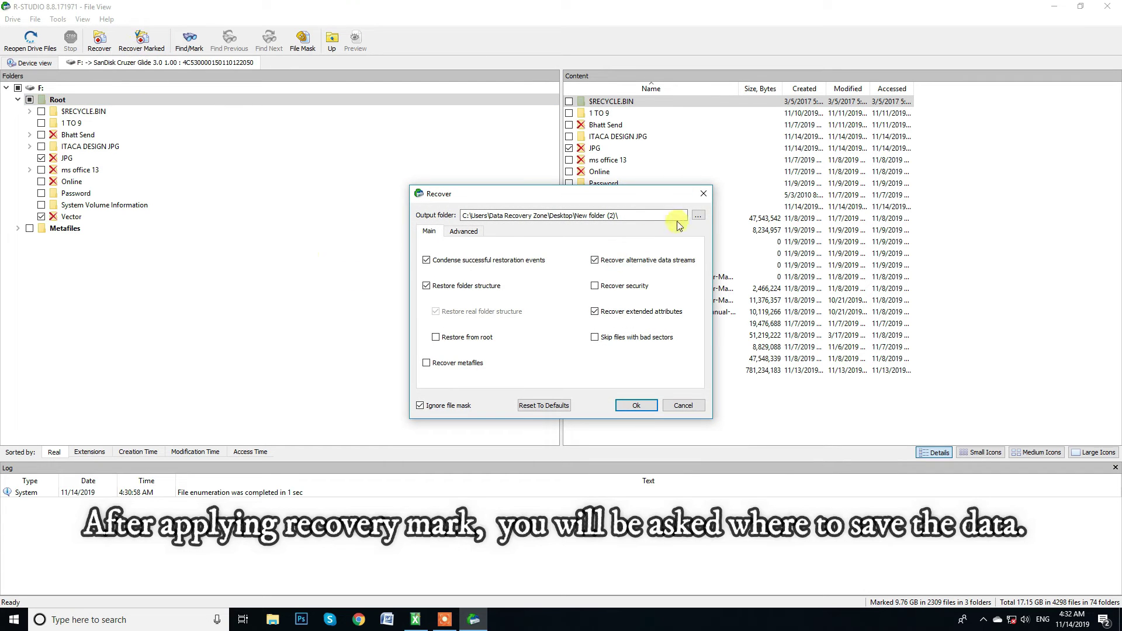
{"action": "left_click", "coordinate": [699, 217]}
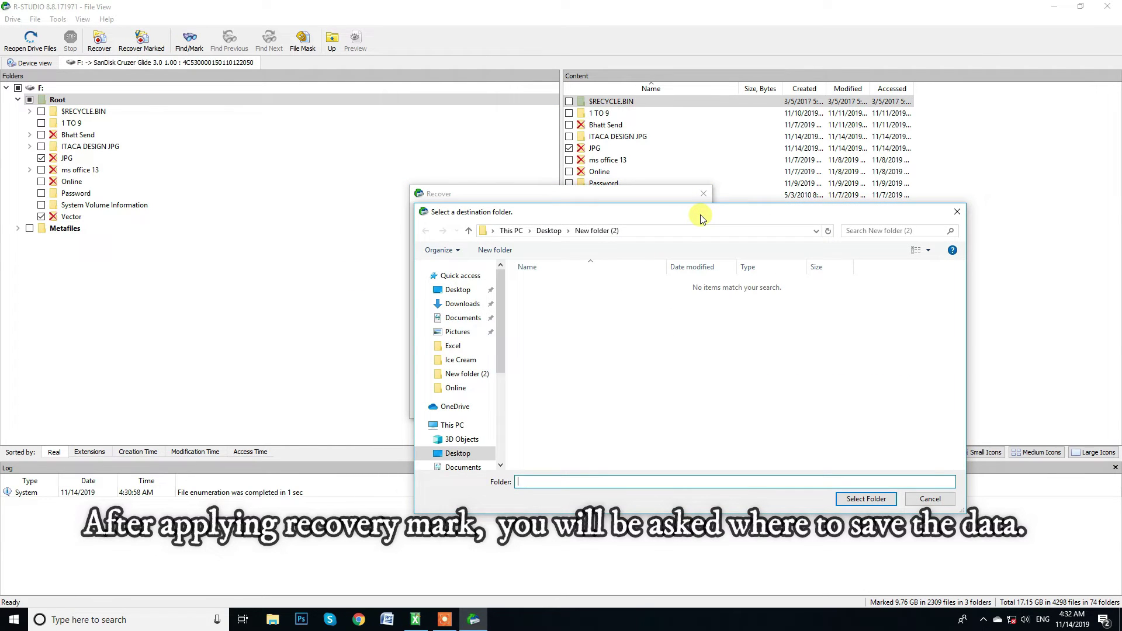
{"action": "left_click", "coordinate": [458, 290]}
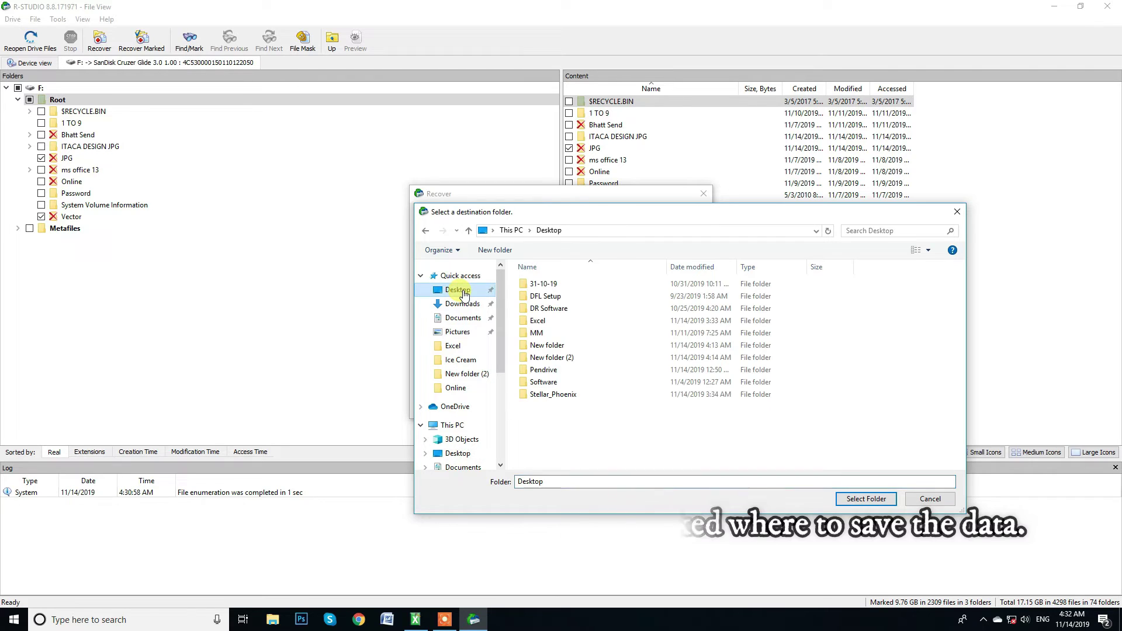
- Create a new dated folder on the Desktop from the folder chooser
{"action": "right_click", "coordinate": [637, 425]}
{"action": "mouse_move", "coordinate": [696, 533]}
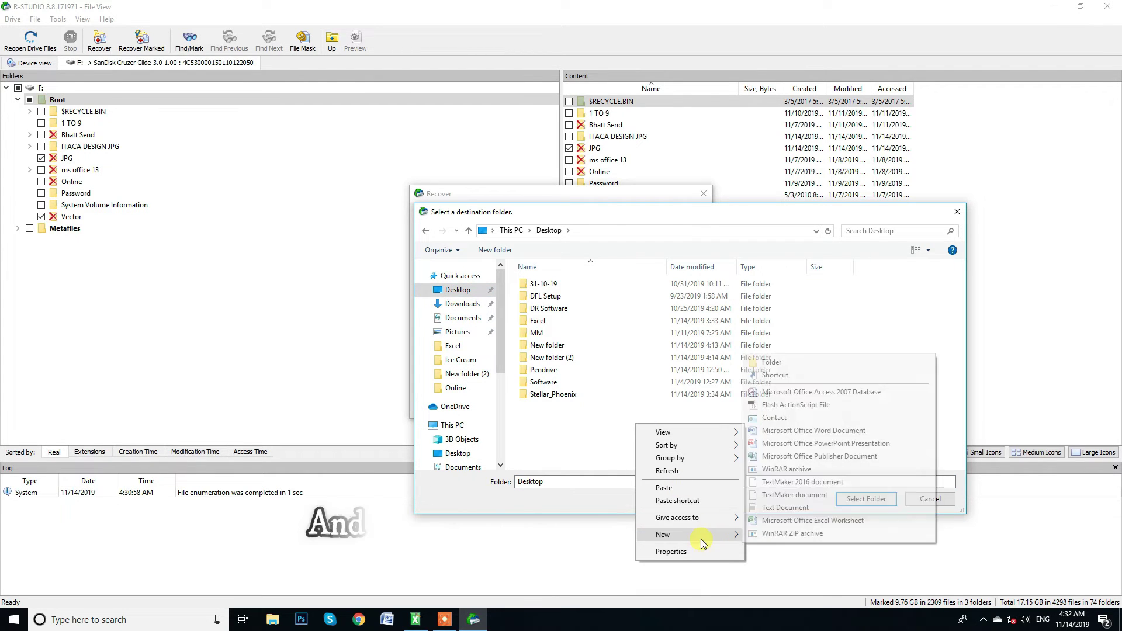
{"action": "left_click", "coordinate": [801, 365]}
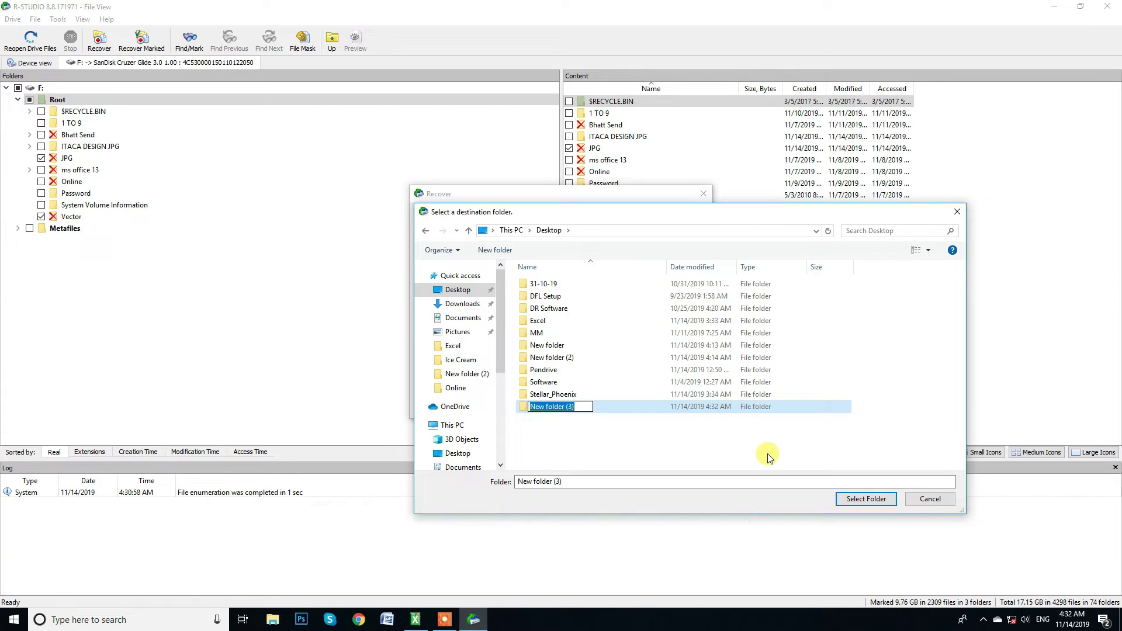
{"action": "type", "text": "11-11-2019"}
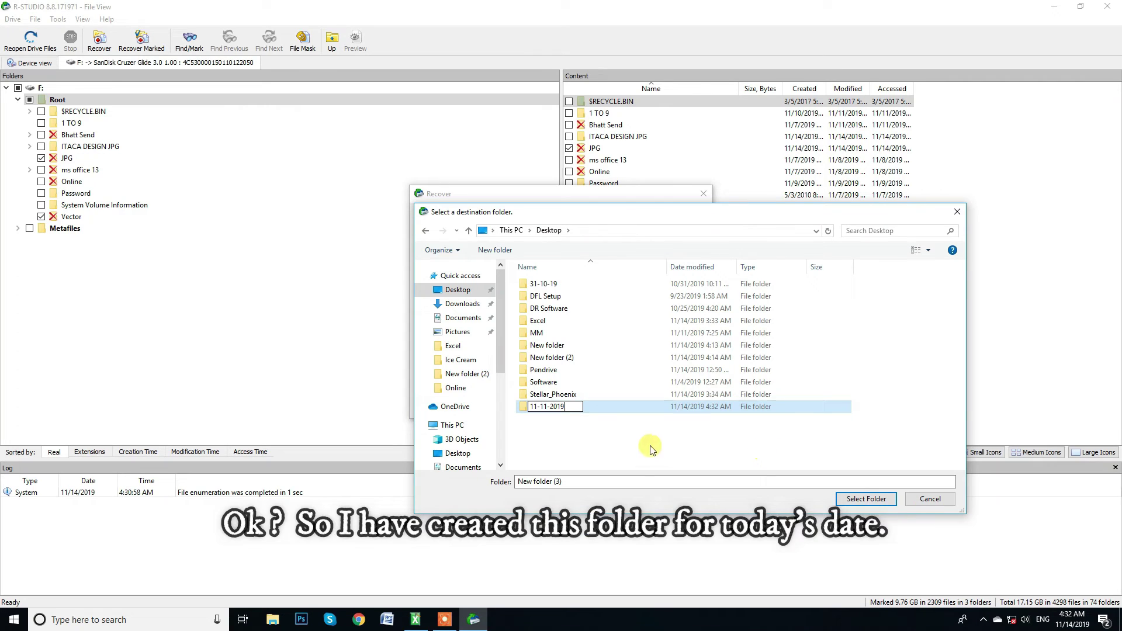
{"action": "left_click", "coordinate": [624, 426]}
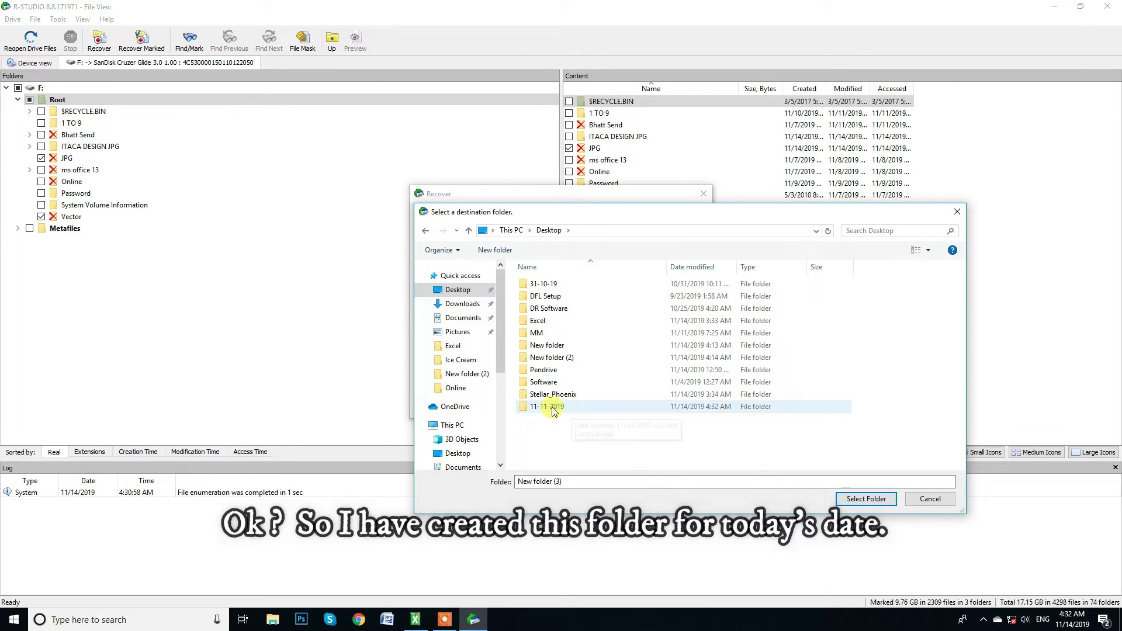
- Correct the folder name to 14-11-2019 and select it as the output folder
{"action": "left_click", "coordinate": [537, 407]}
{"action": "left_click", "coordinate": [537, 408]}
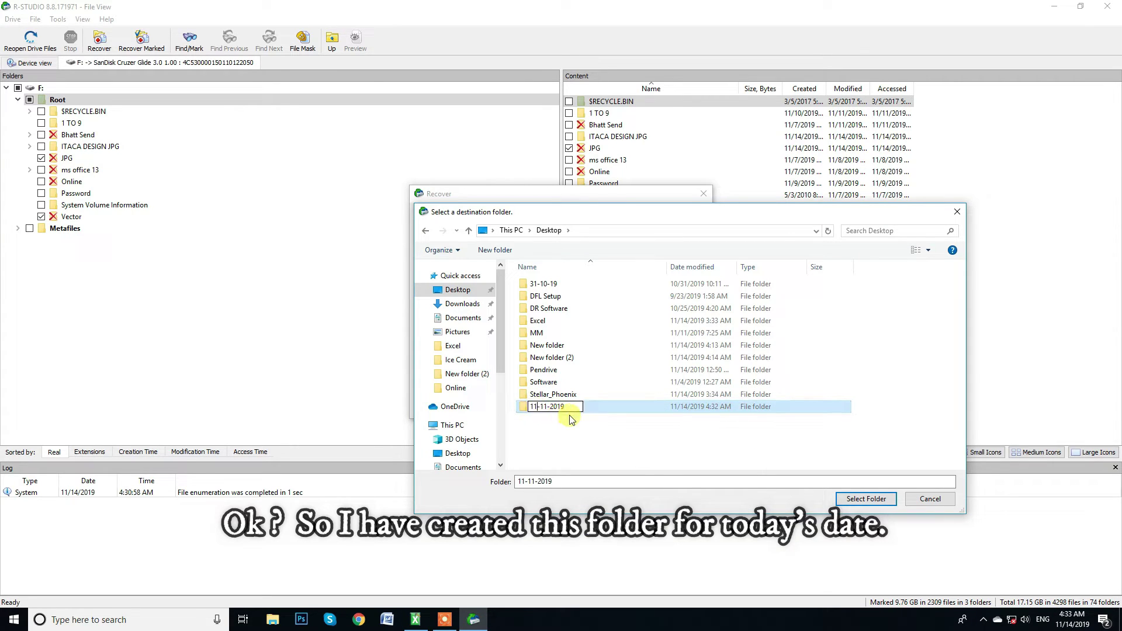
{"action": "key", "text": "BackSpace"}
{"action": "type", "text": "4"}
{"action": "key", "text": "Return"}
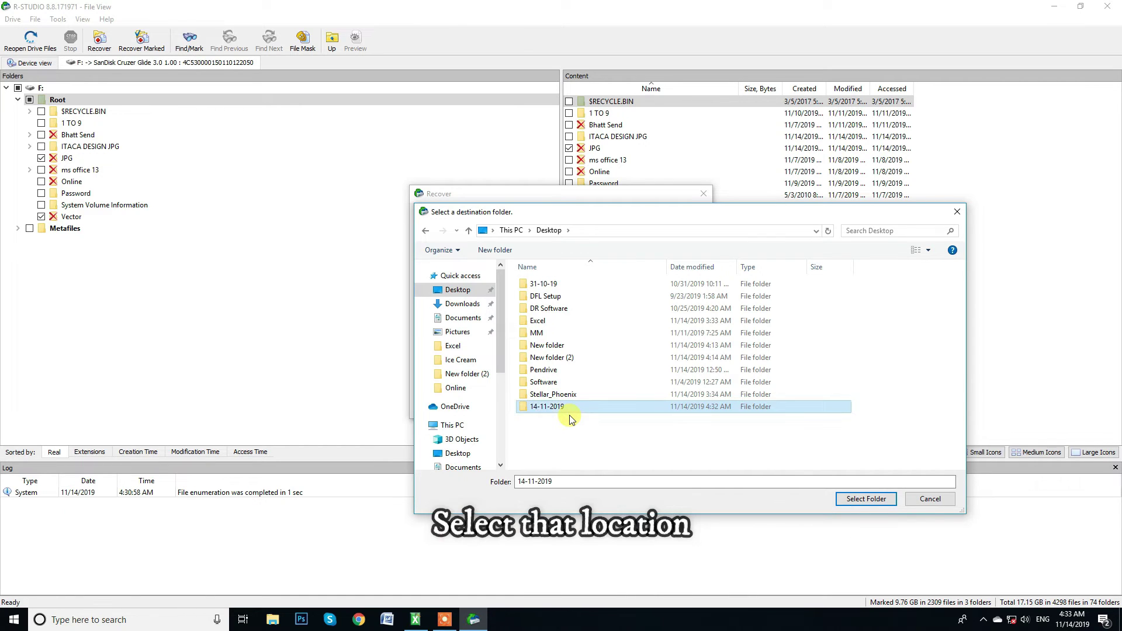
{"action": "left_click", "coordinate": [862, 500]}
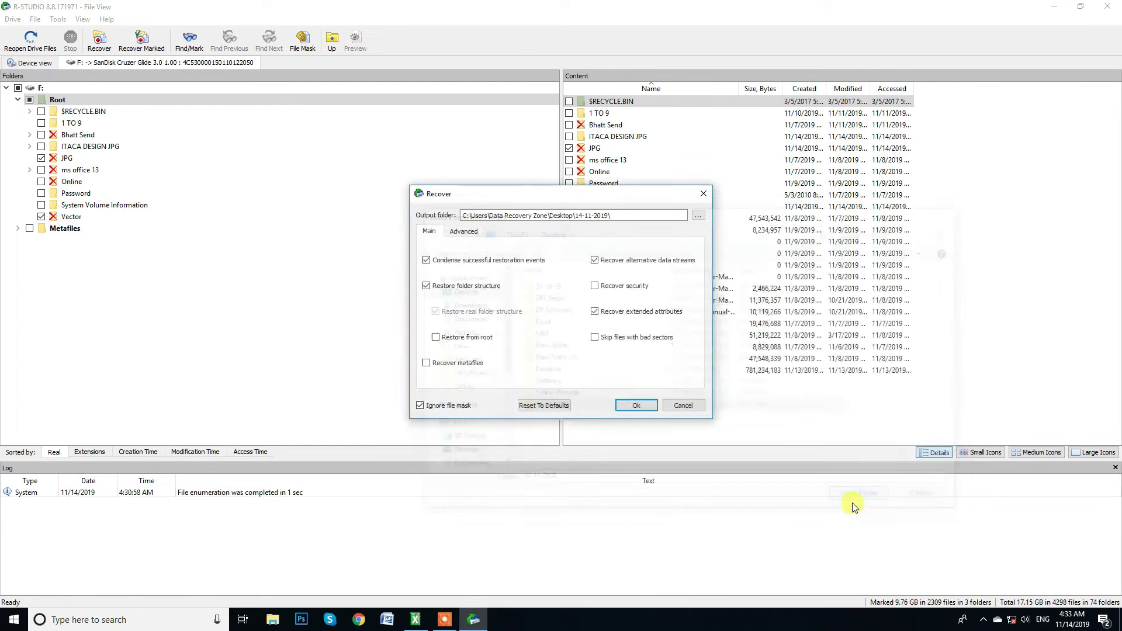
- Confirm the Recover dialog to copy the 2309 marked files into 14-11-2019
{"action": "left_click", "coordinate": [638, 407]}
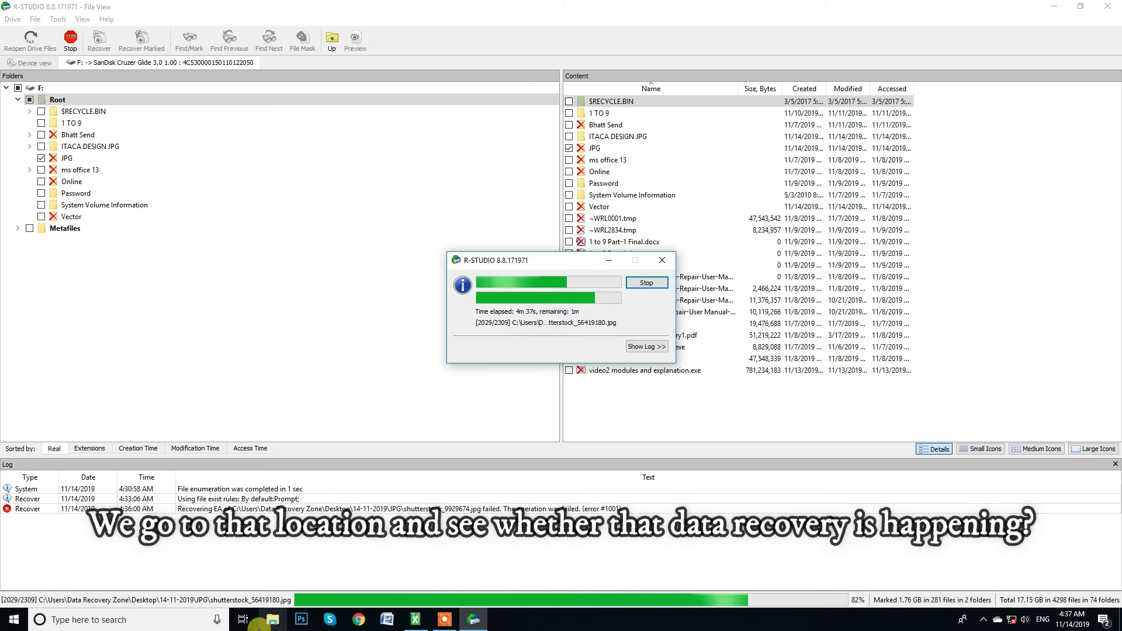
- In File Explorer, open the recovered JPG folder inside Desktop\14-11-2019
{"action": "left_click", "coordinate": [272, 621]}
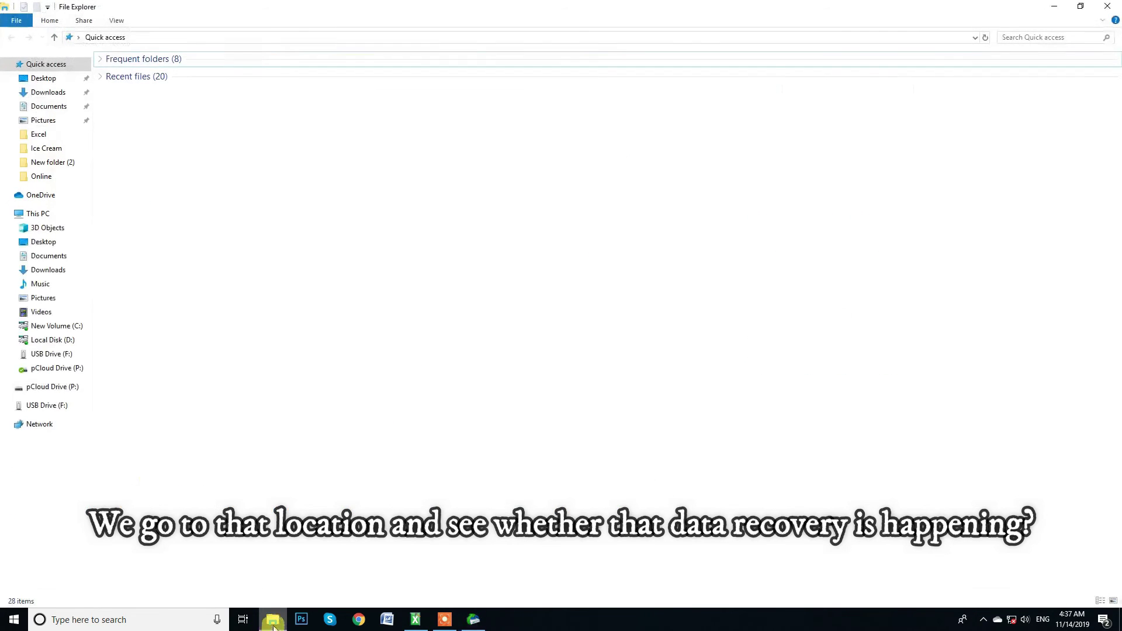
{"action": "left_click", "coordinate": [43, 78]}
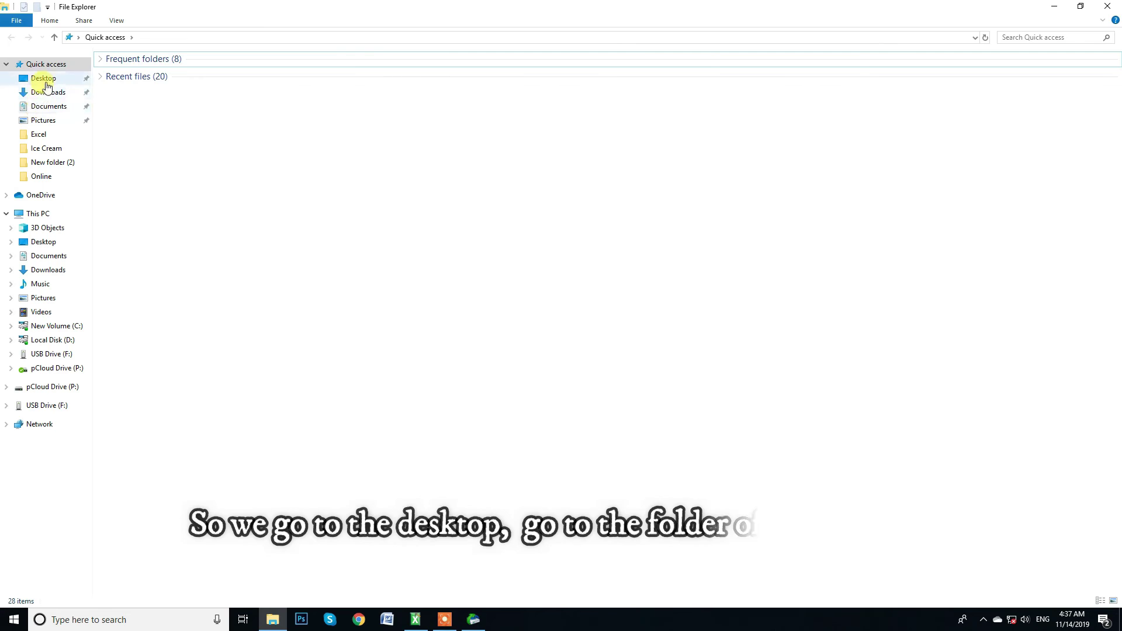
{"action": "left_click", "coordinate": [45, 84]}
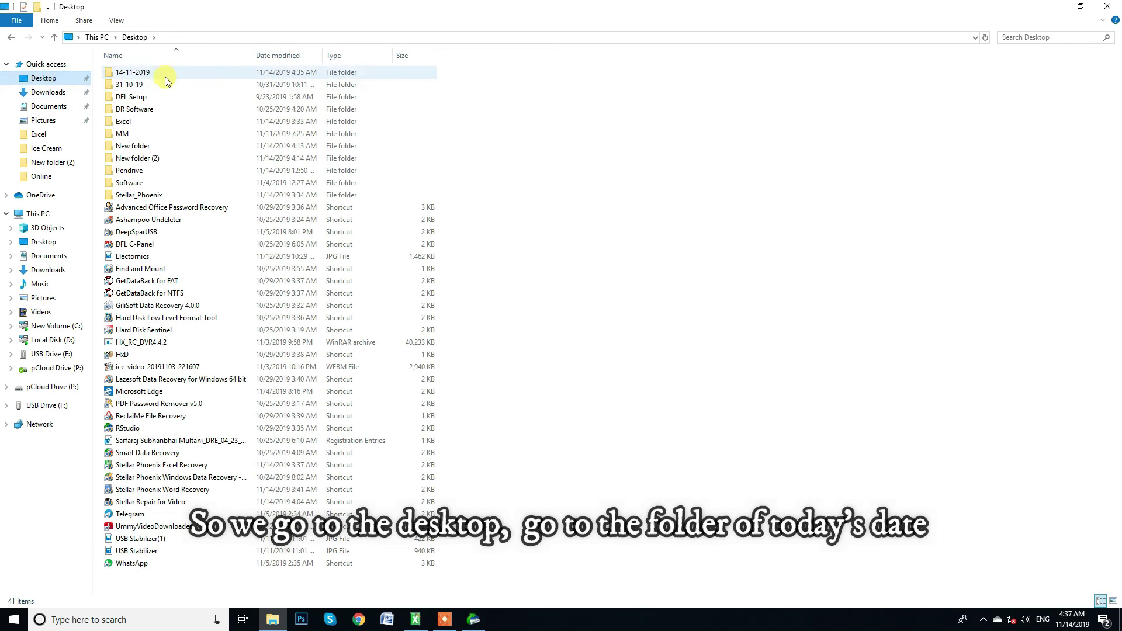
{"action": "double_click", "coordinate": [163, 76]}
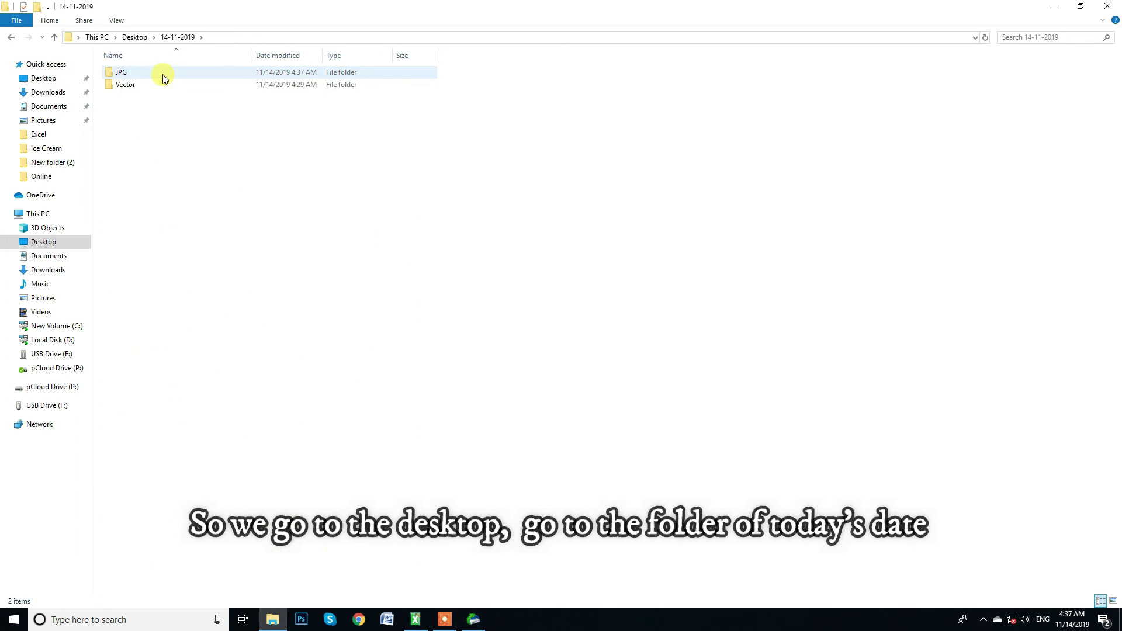
{"action": "double_click", "coordinate": [163, 75]}
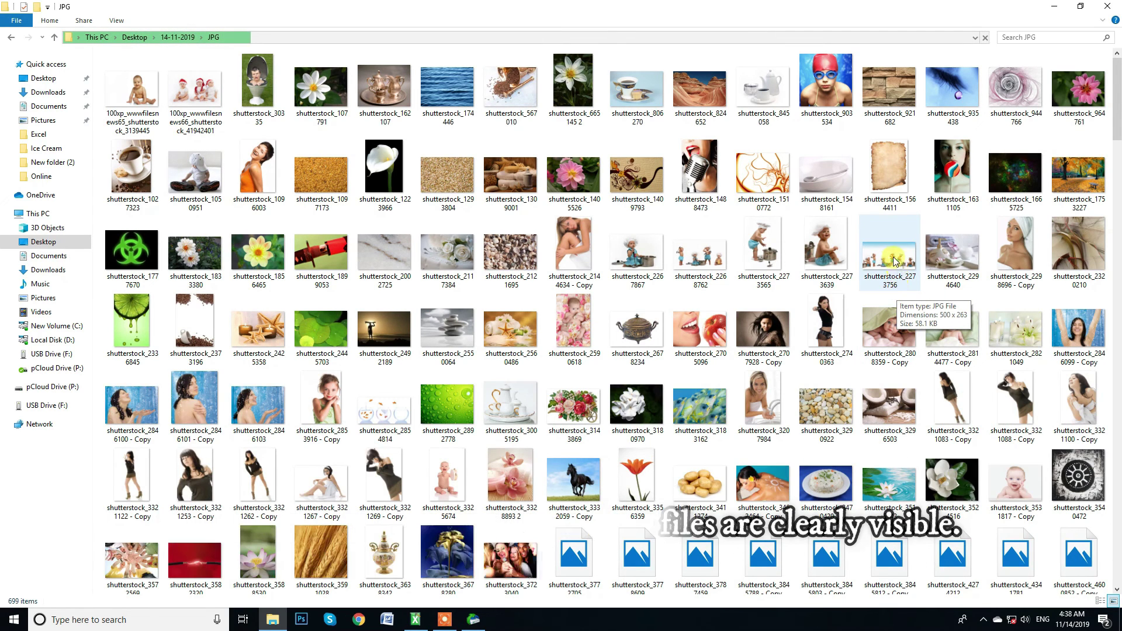
- Select several recovered shutterstock images and scroll through to confirm their thumbnails display
{"action": "left_click", "coordinate": [621, 274]}
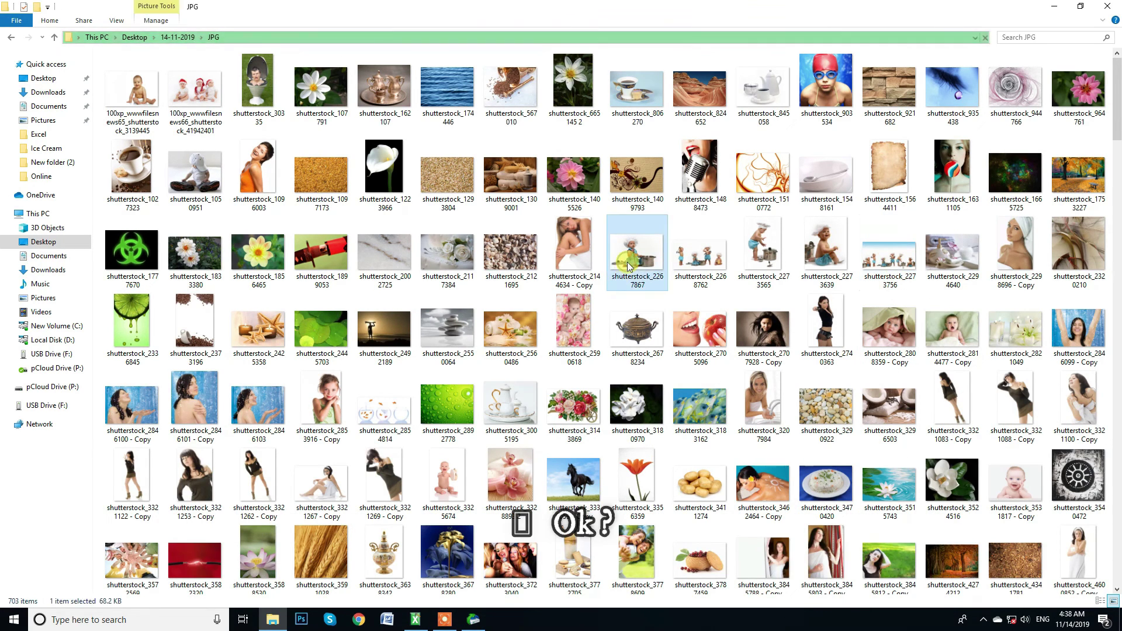
{"action": "left_click", "coordinate": [577, 262]}
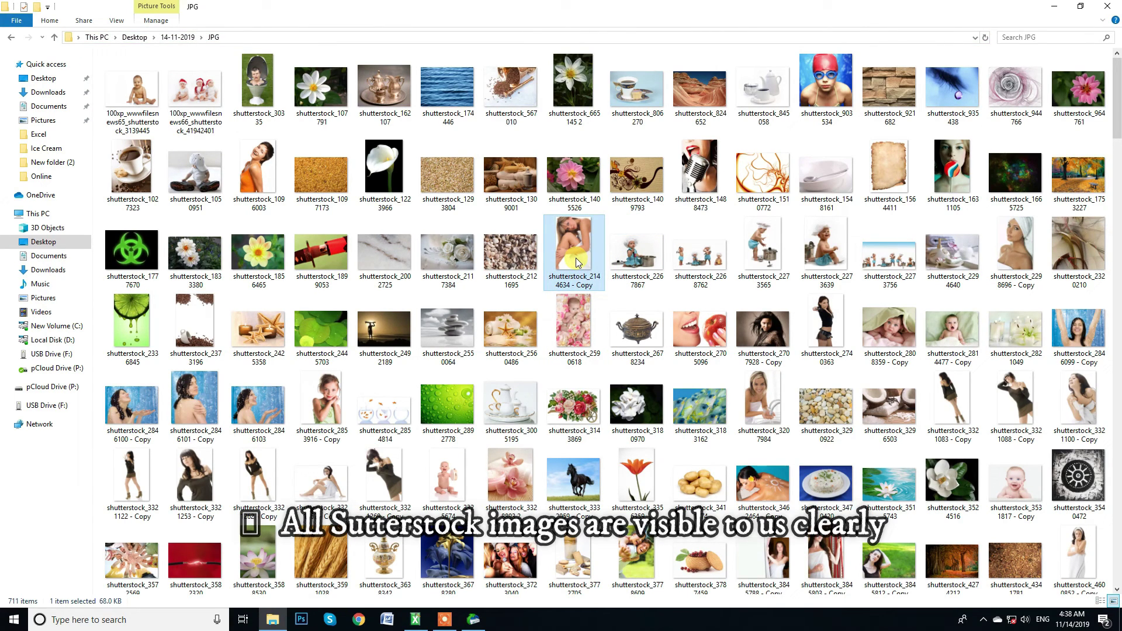
{"action": "left_click", "coordinate": [507, 415]}
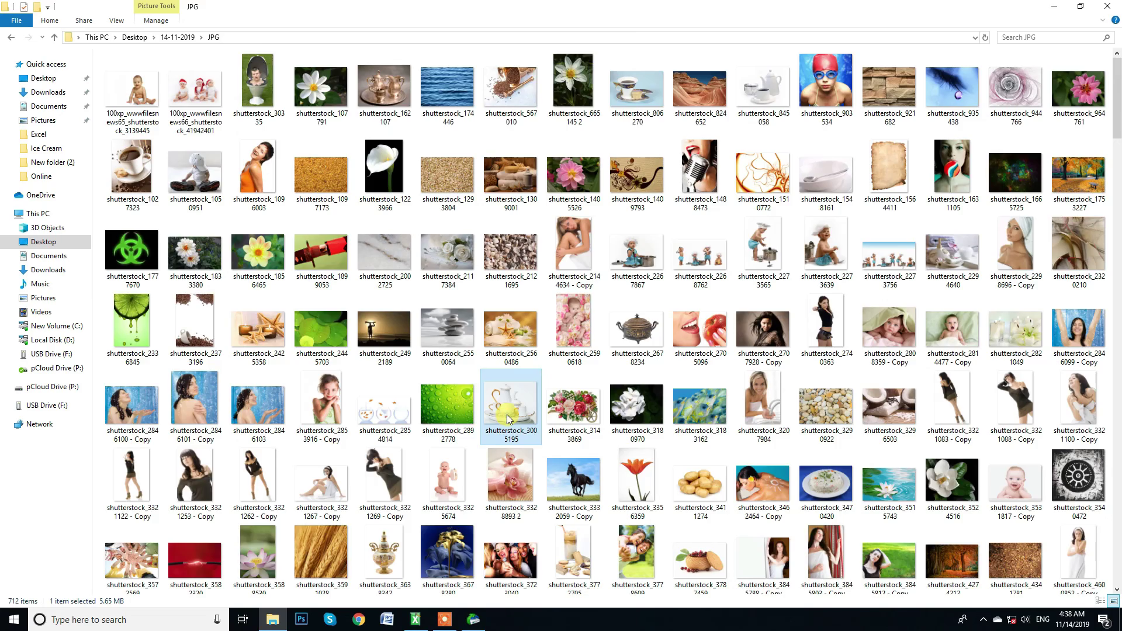
{"action": "scroll", "coordinate": [507, 415], "scroll_direction": "down", "scroll_amount": 5}
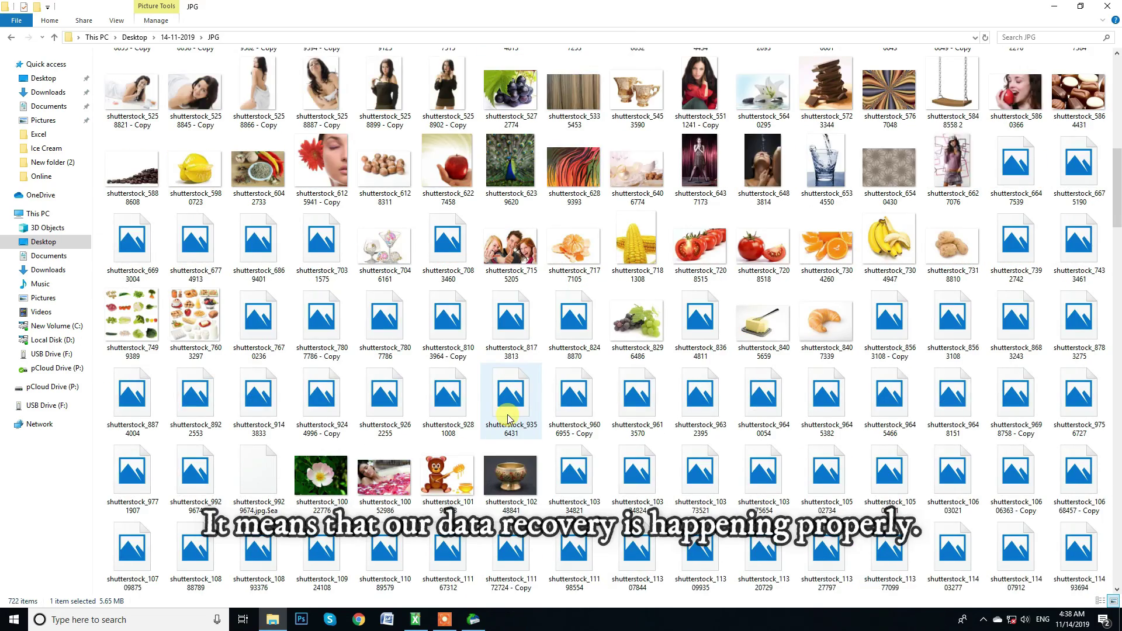
{"action": "scroll", "coordinate": [508, 417], "scroll_direction": "down", "scroll_amount": 10}
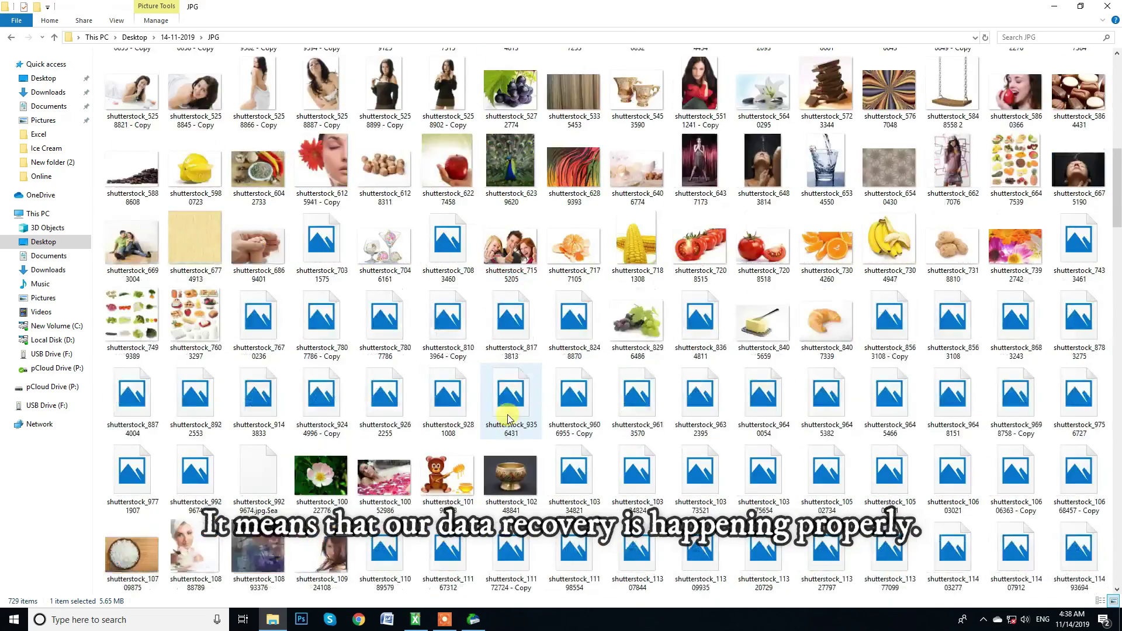
{"action": "scroll", "coordinate": [507, 417], "scroll_direction": "down", "scroll_amount": 3}
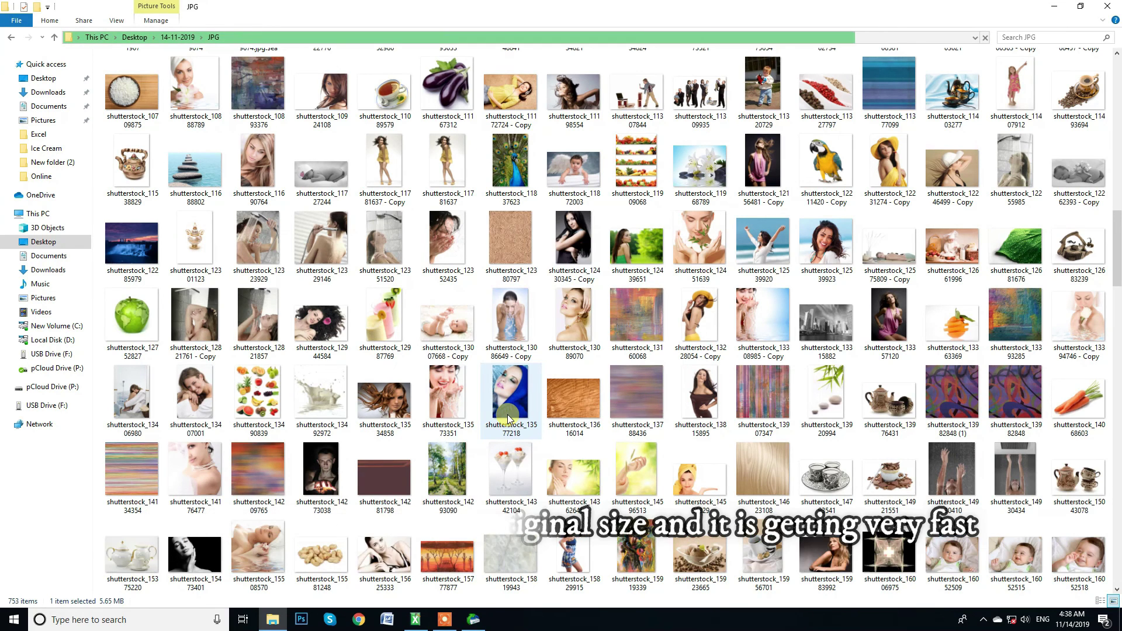
{"action": "scroll", "coordinate": [507, 419], "scroll_direction": "down", "scroll_amount": 6}
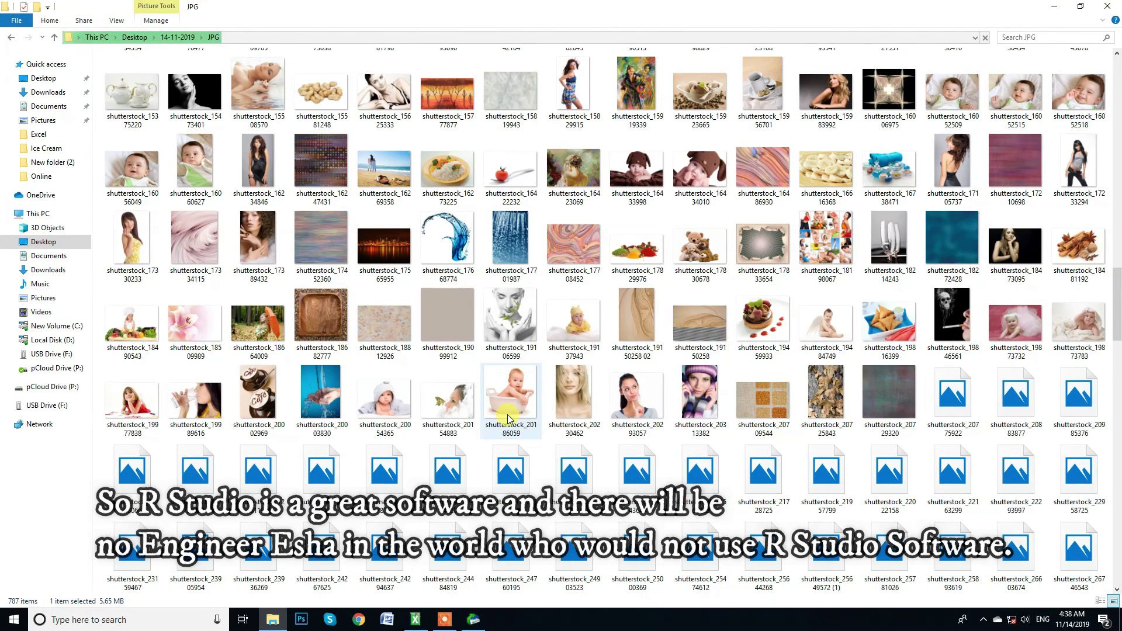
{"action": "scroll", "coordinate": [507, 418], "scroll_direction": "down", "scroll_amount": 3}
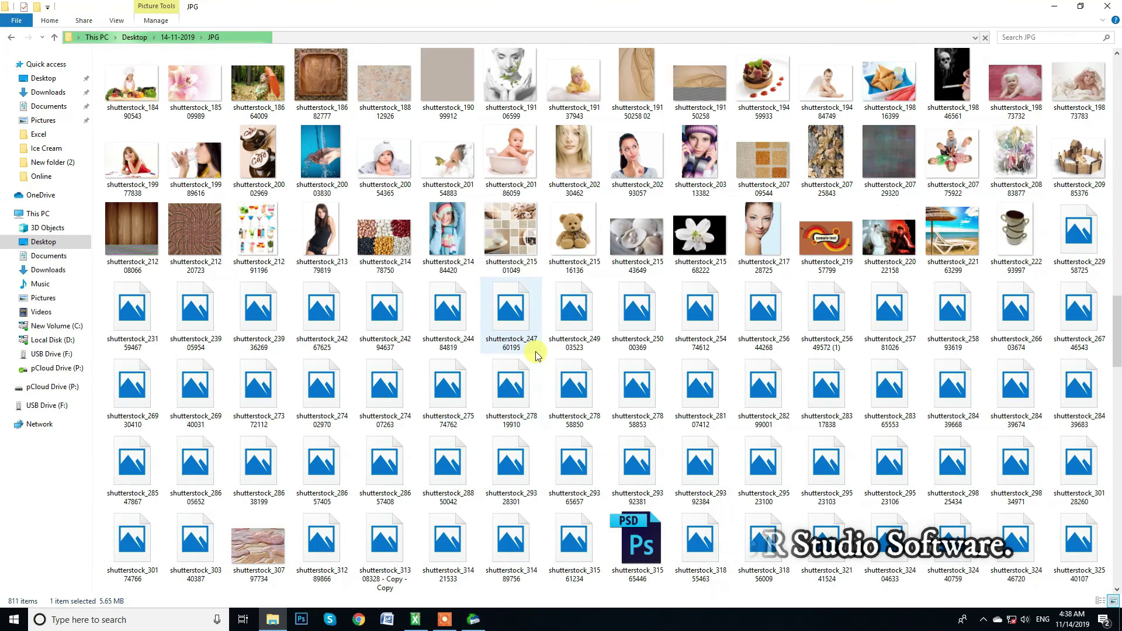
{"action": "scroll", "coordinate": [537, 355], "scroll_direction": "down", "scroll_amount": 3}
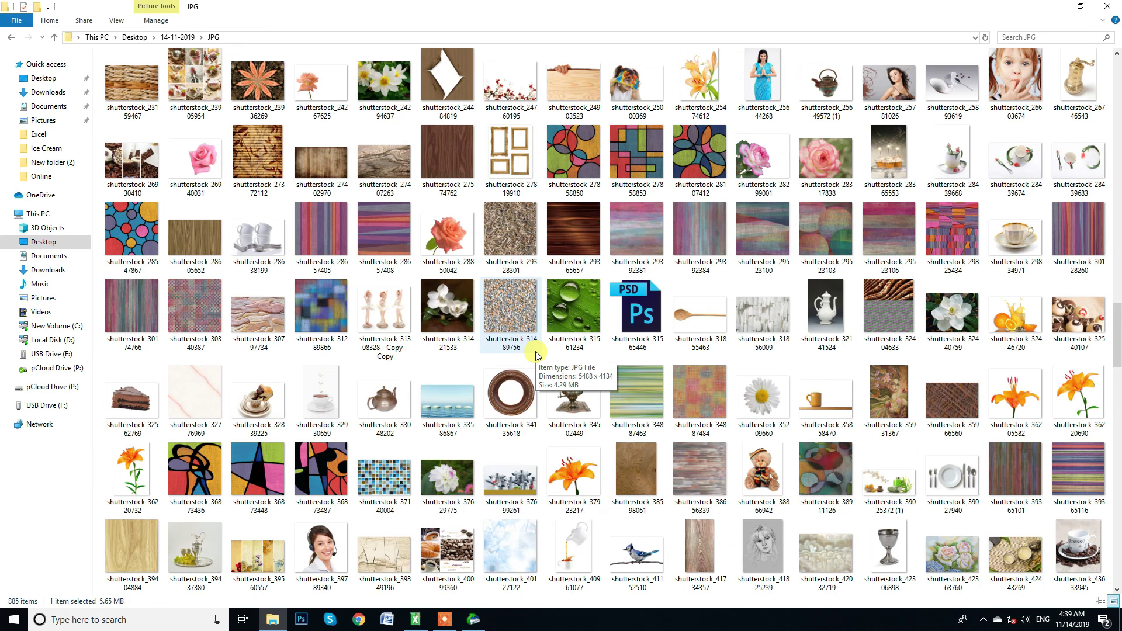
- Open the recovered Vector folder in 14-11-2019 and scroll through its files
{"action": "left_click", "coordinate": [11, 38]}
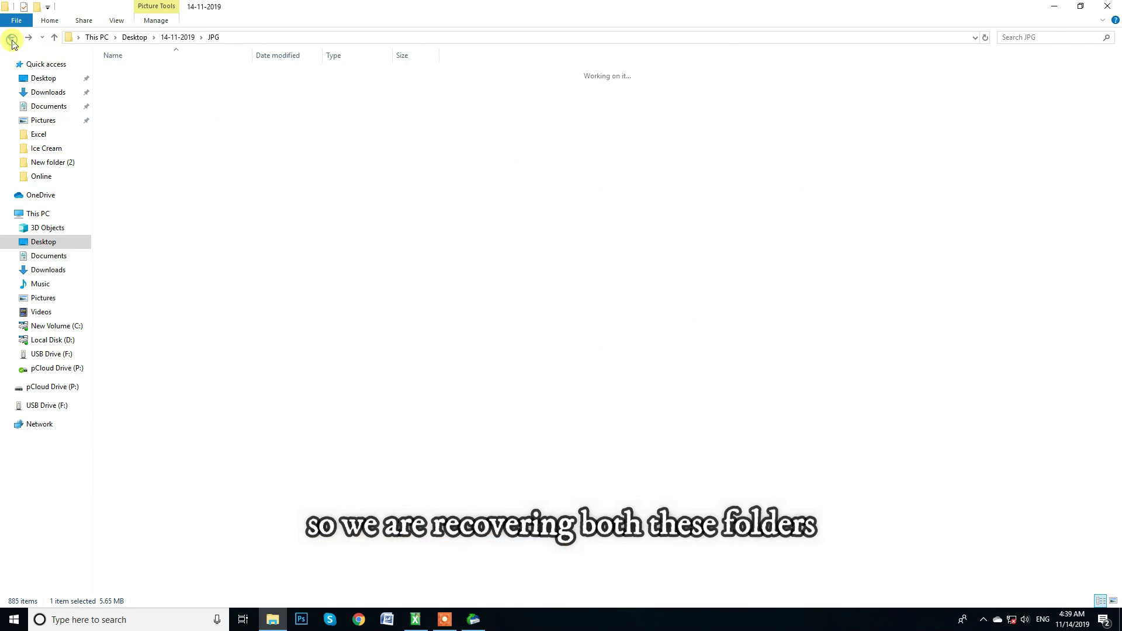
{"action": "double_click", "coordinate": [118, 85]}
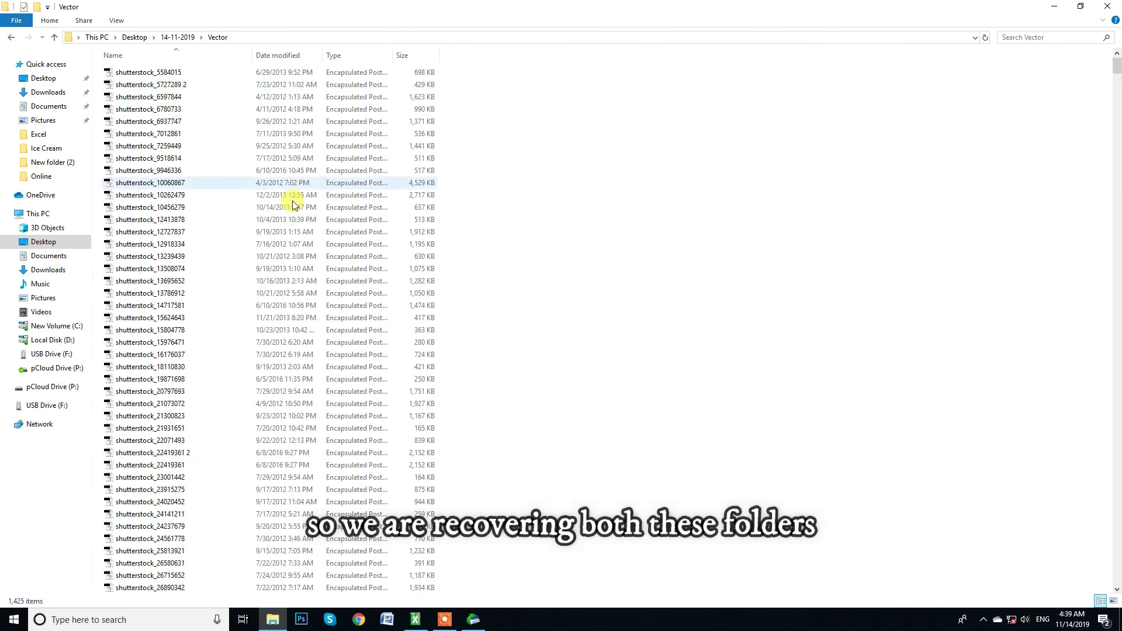
{"action": "scroll", "coordinate": [292, 205], "scroll_direction": "down", "scroll_amount": 18}
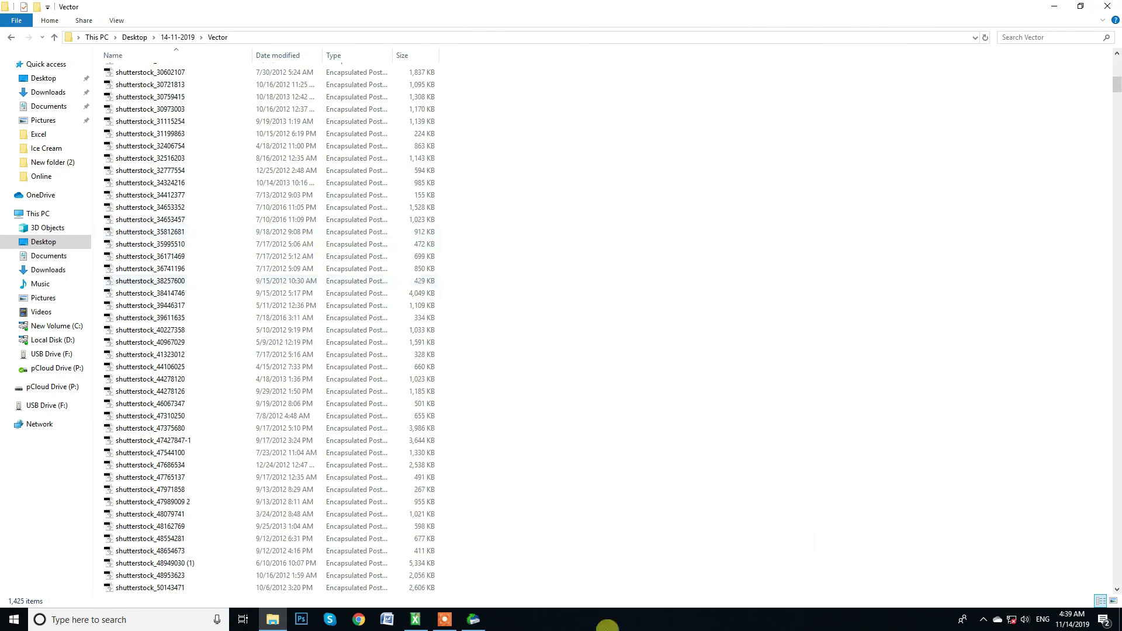
- Glance at R-Studio, return Explorer to 14-11-2019, then minimize Explorer
{"action": "left_click", "coordinate": [475, 620]}
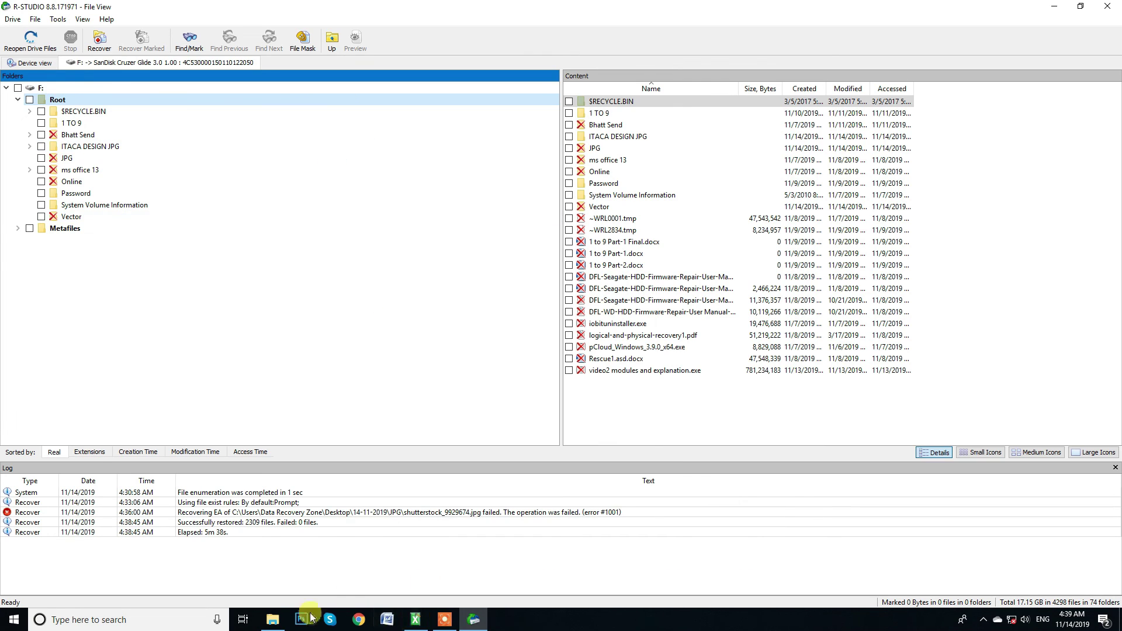
{"action": "left_click", "coordinate": [272, 619]}
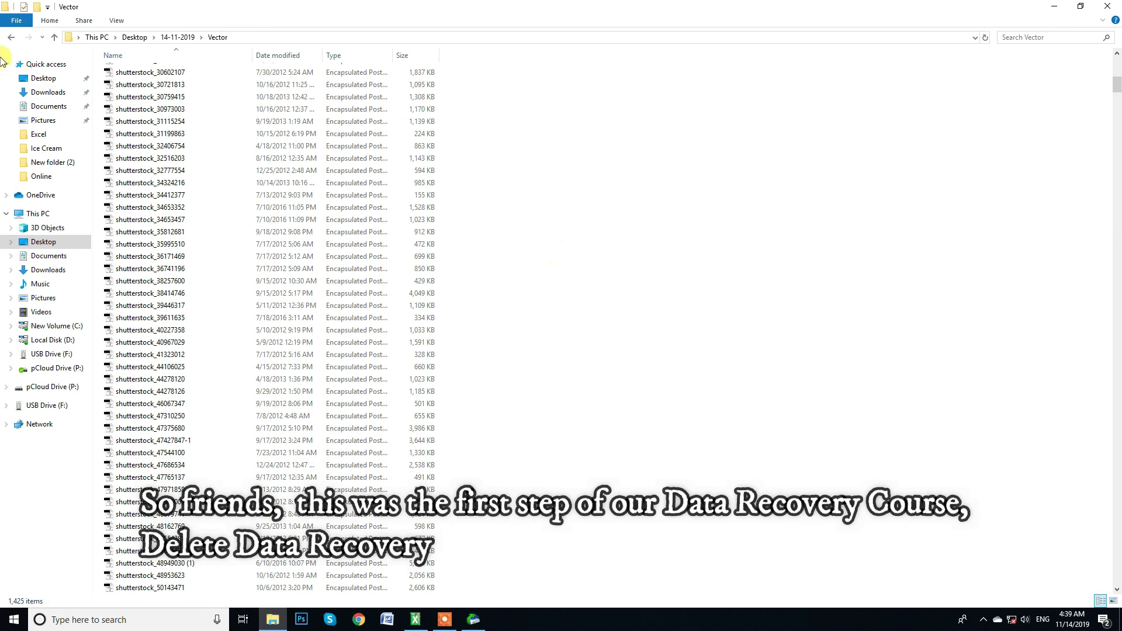
{"action": "left_click", "coordinate": [9, 37]}
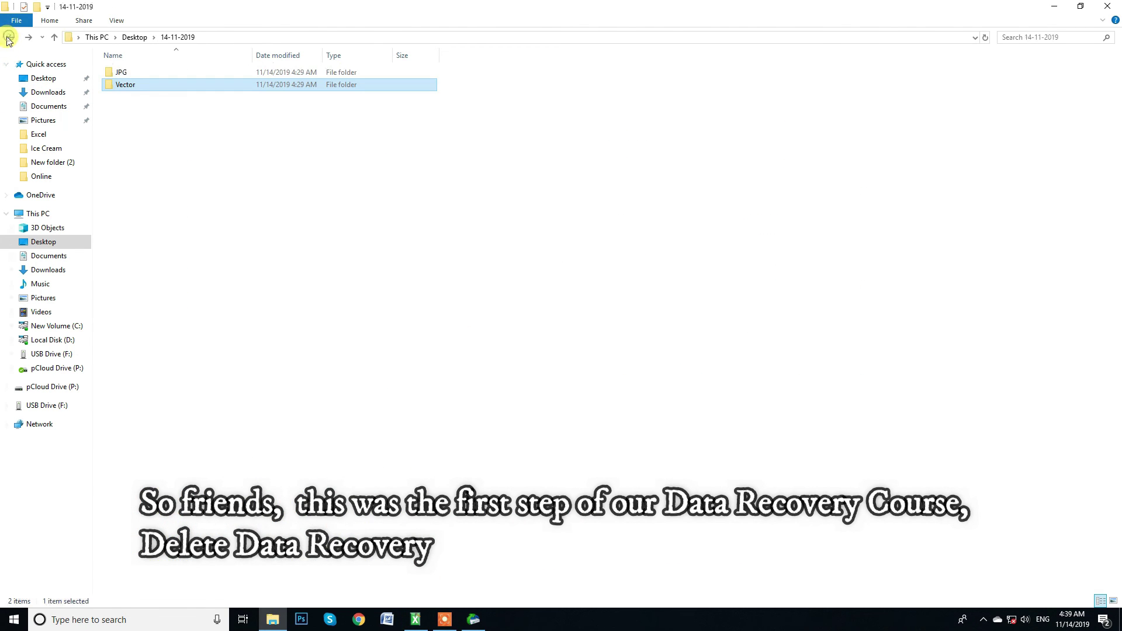
{"action": "left_click", "coordinate": [243, 232]}
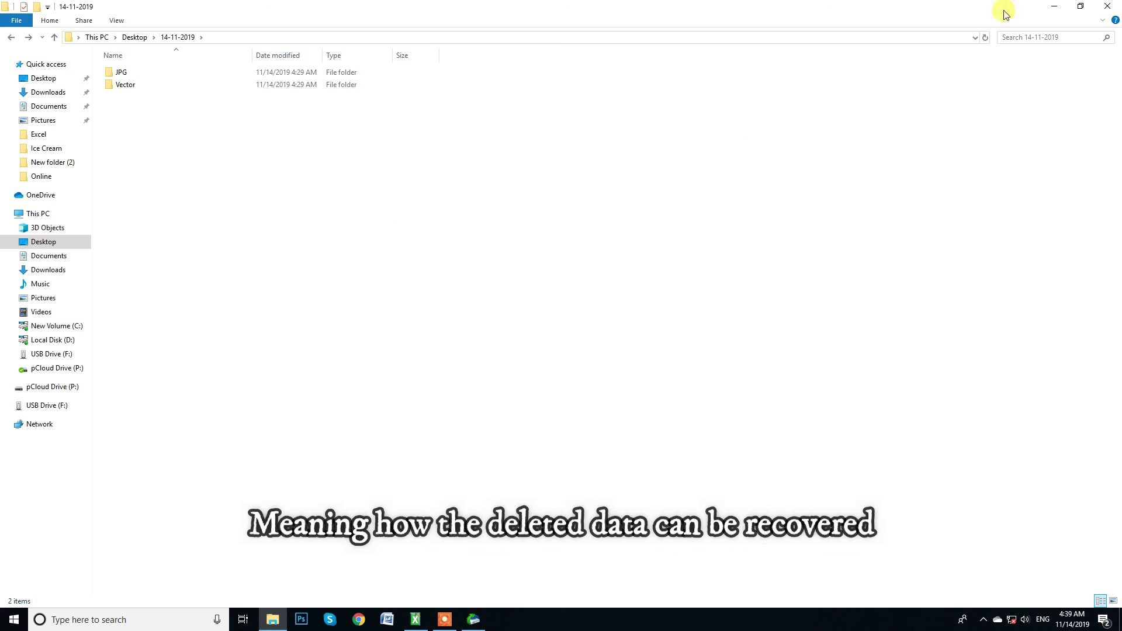
{"action": "left_click", "coordinate": [1055, 7]}
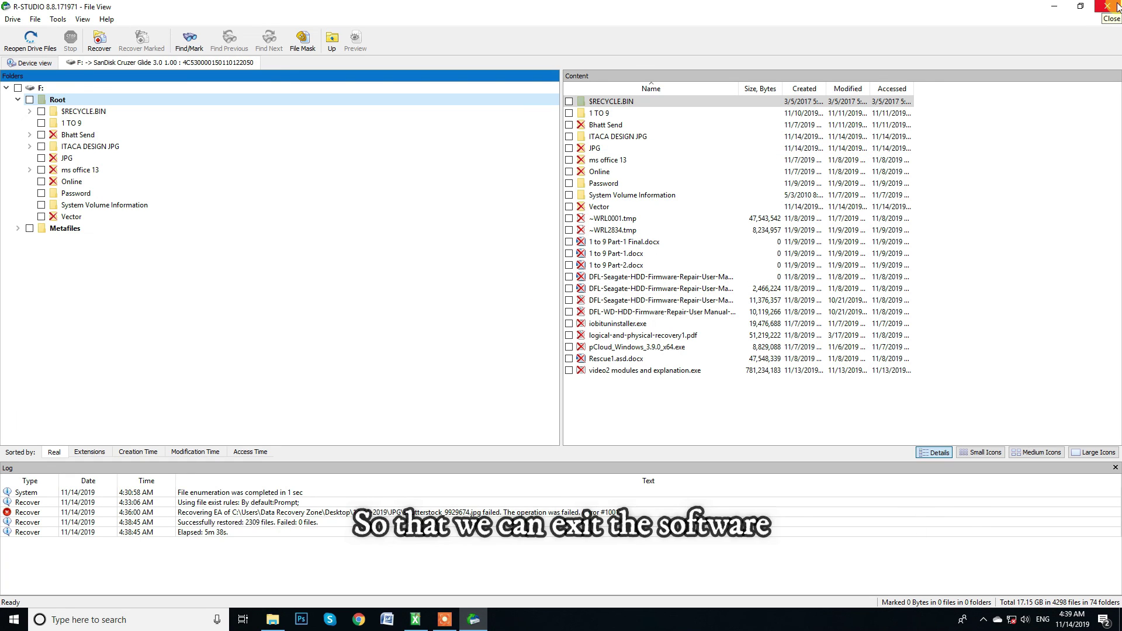
- Close R-Studio now that the recovery into the 14-11-2019 folder is finished
{"action": "left_click", "coordinate": [1108, 6]}
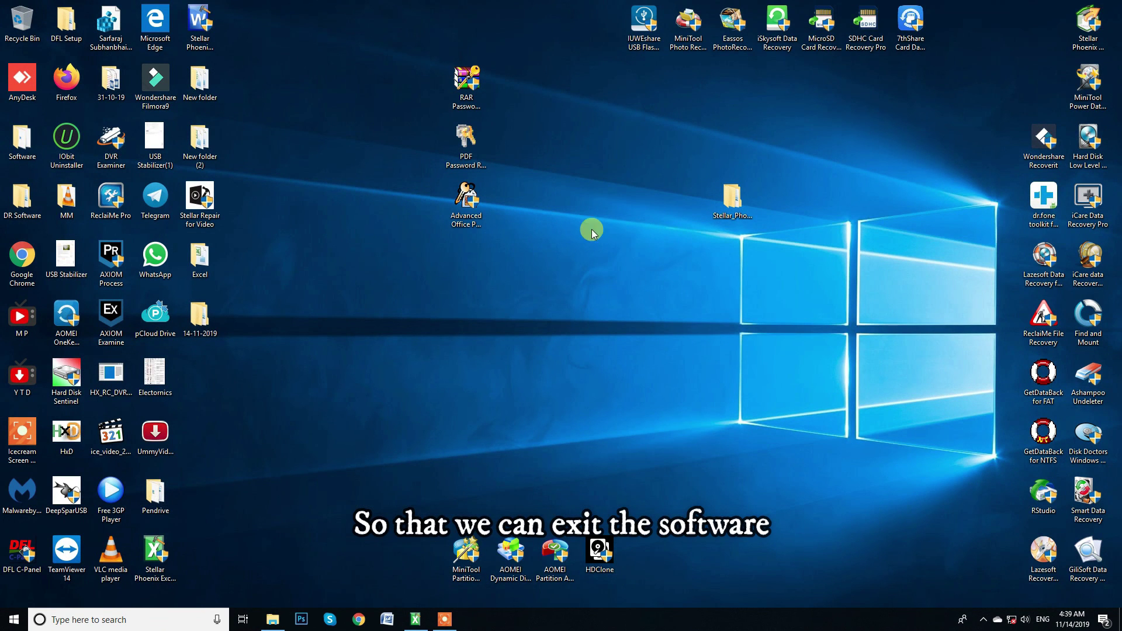